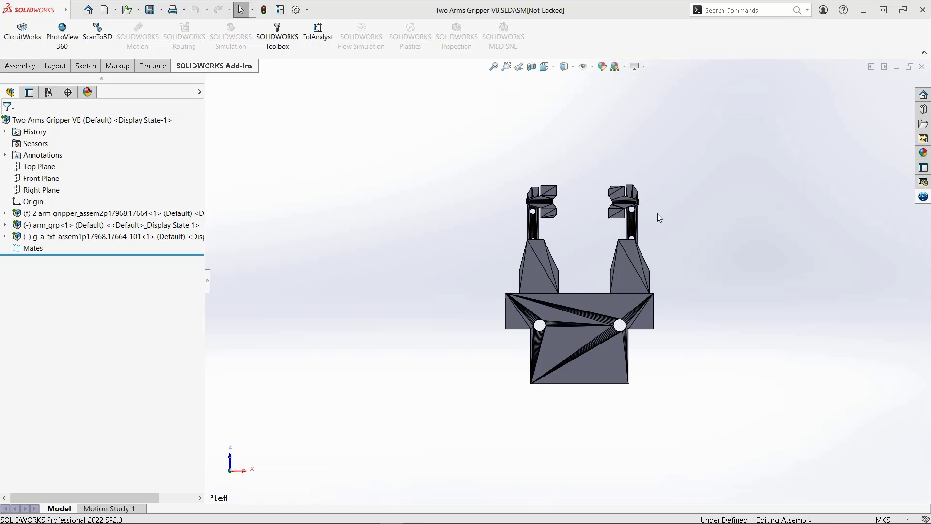
Lock the Two Arms Gripper VB assembly and save it to 3DEXPERIENCE
{"action": "left_click", "coordinate": [923, 197]}
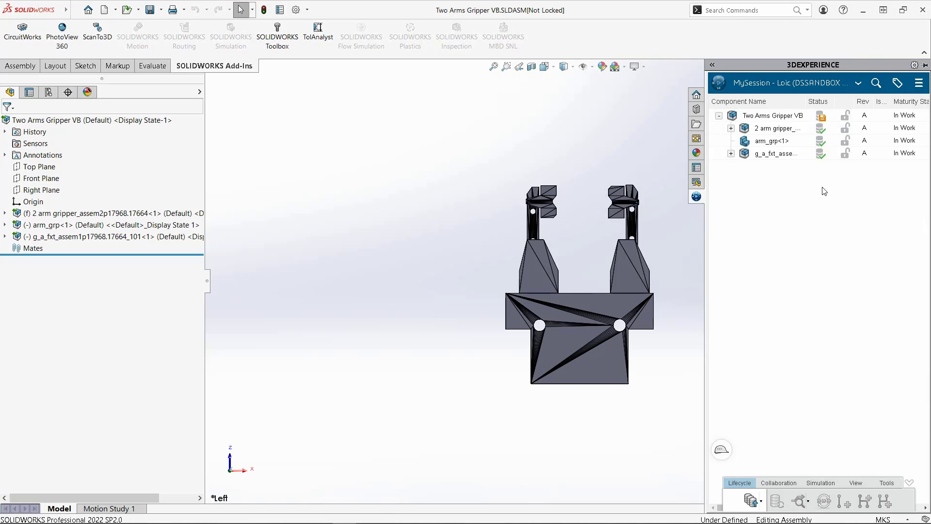
{"action": "right_click", "coordinate": [777, 118]}
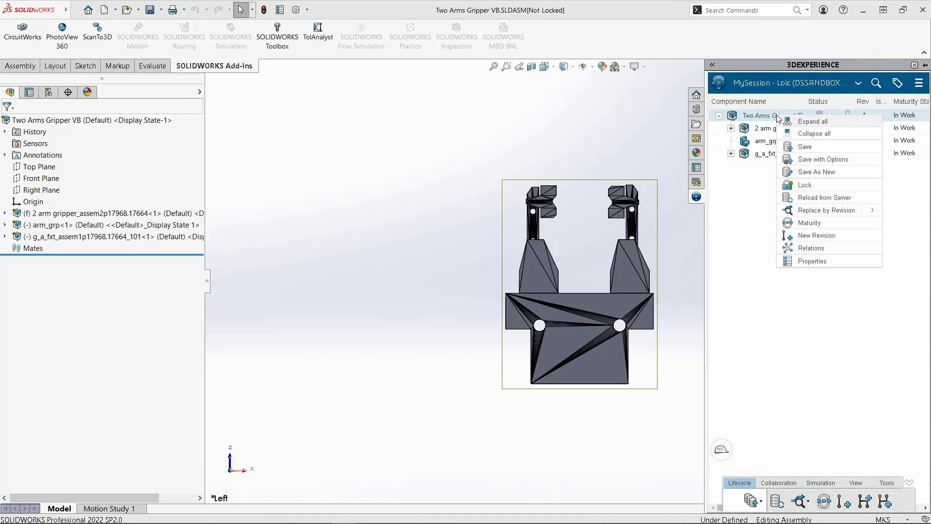
{"action": "left_click", "coordinate": [807, 147]}
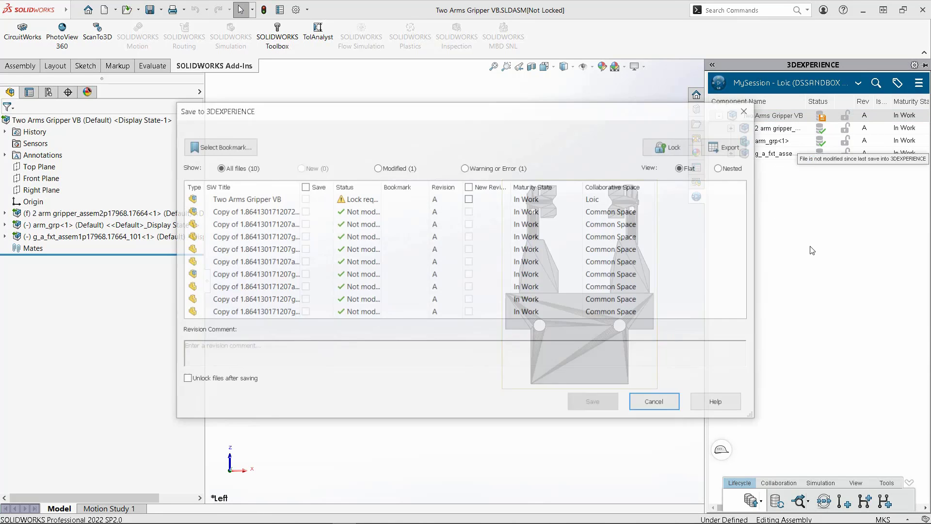
{"action": "left_click_drag", "start_coordinate": [382, 188], "coordinate": [426, 189]}
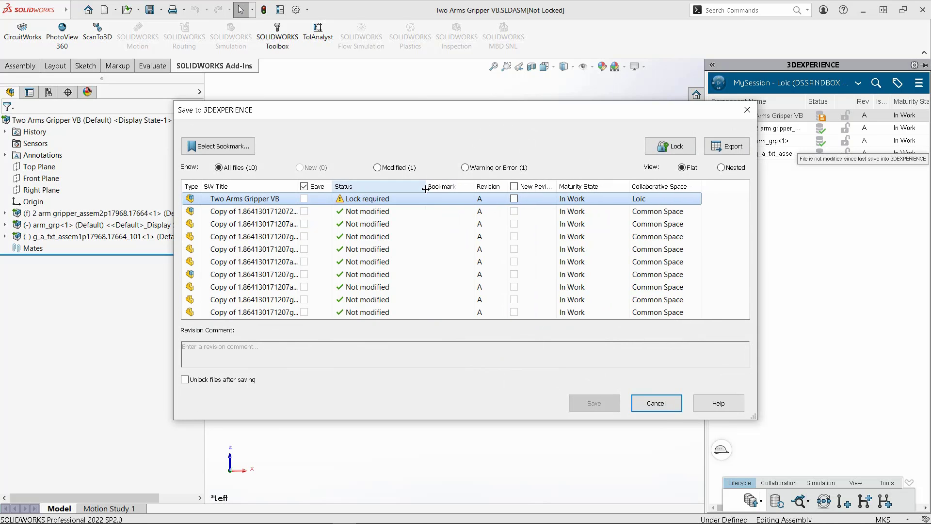
{"action": "left_click", "coordinate": [681, 154]}
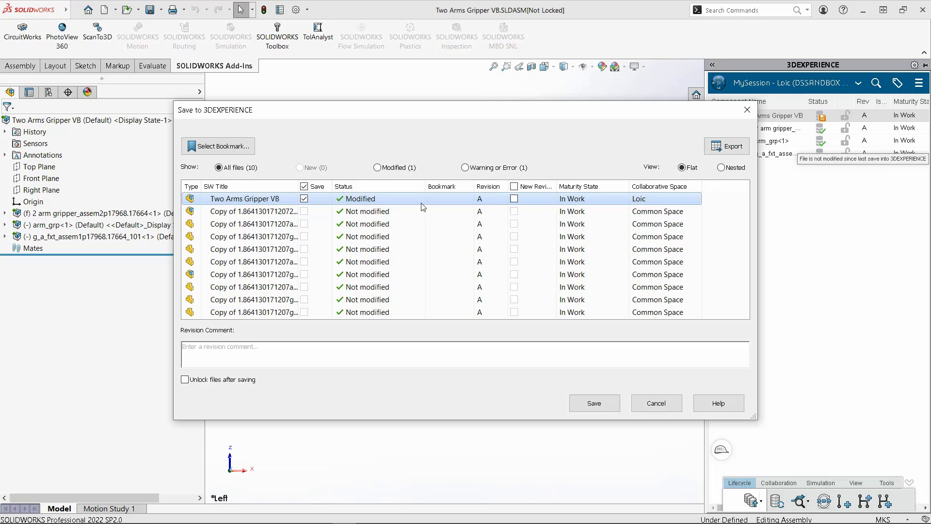
{"action": "left_click", "coordinate": [609, 408]}
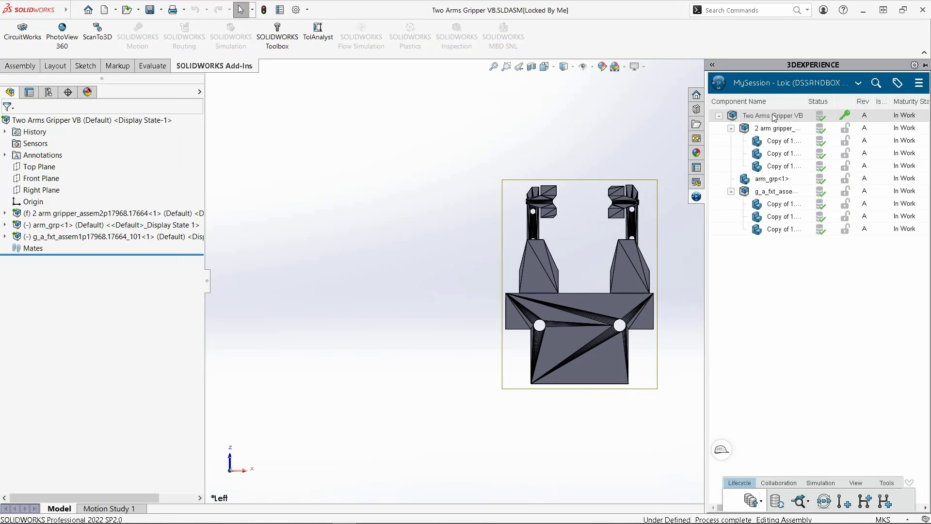
Open the gripper assembly in DELMIA and generate a resource from its root, choosing Tool Equipment
{"action": "left_click_drag", "start_coordinate": [773, 118], "coordinate": [587, 142]}
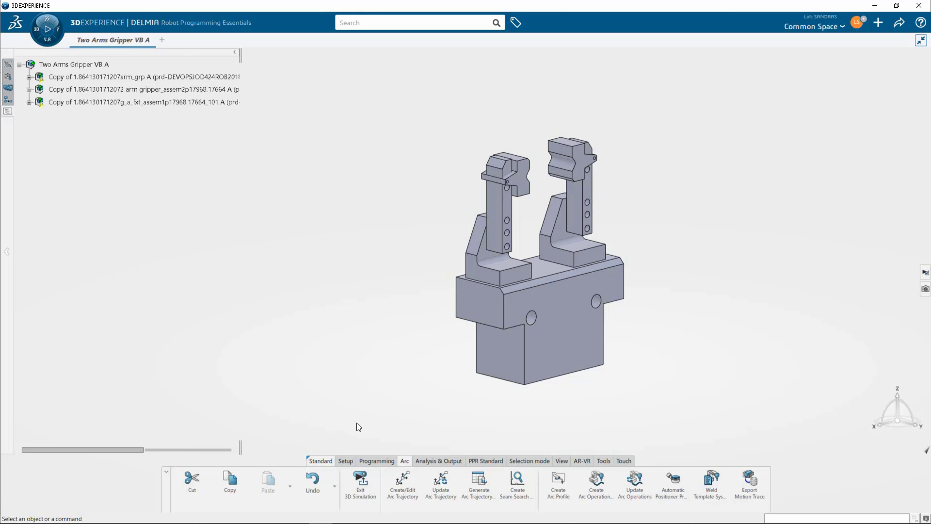
{"action": "left_click", "coordinate": [352, 459]}
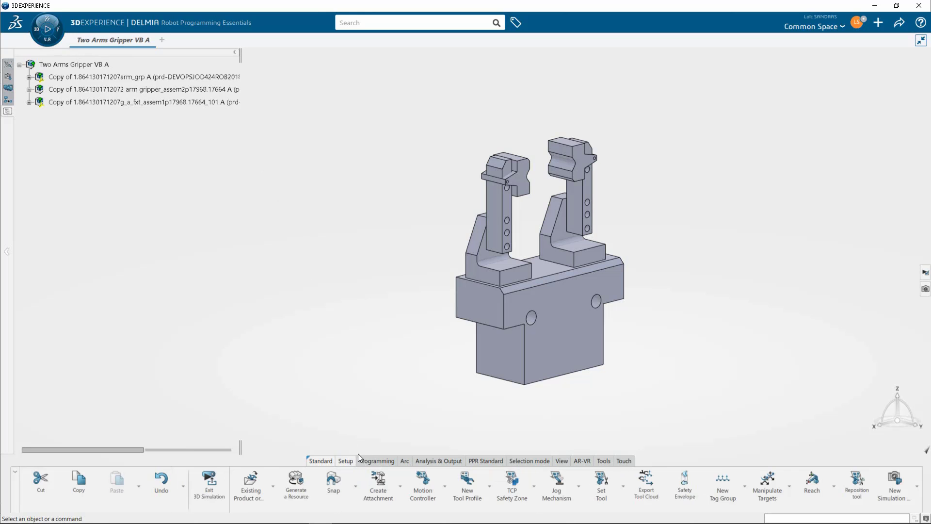
{"action": "left_click", "coordinate": [85, 65]}
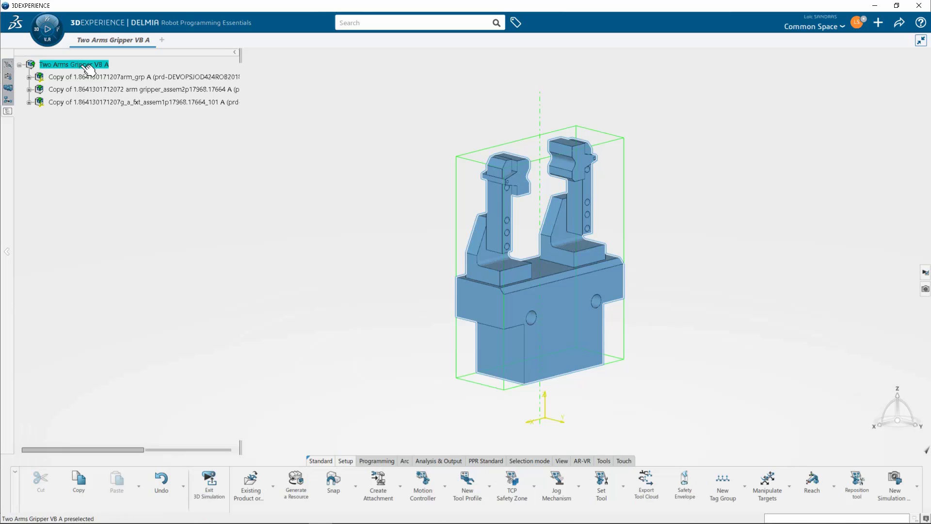
{"action": "left_click", "coordinate": [299, 492]}
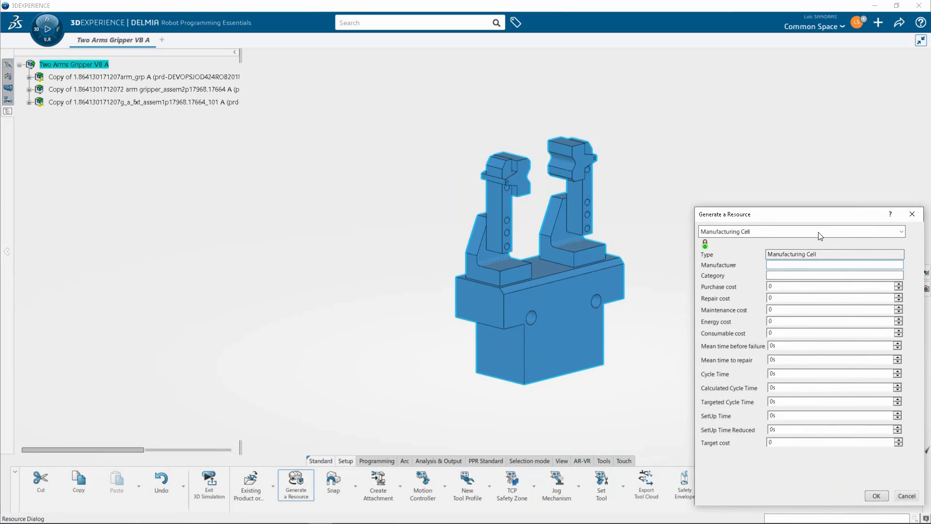
{"action": "left_click", "coordinate": [819, 234]}
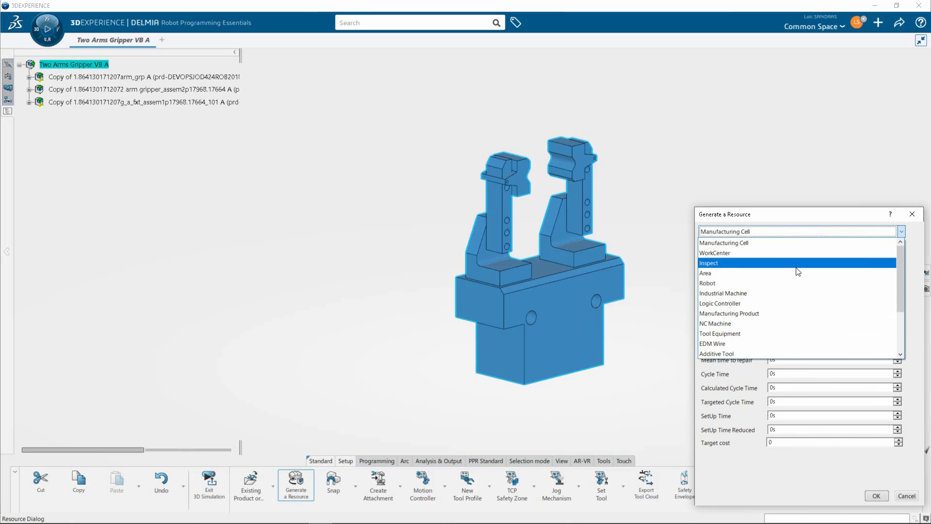
{"action": "scroll", "coordinate": [796, 283], "scroll_direction": "down", "scroll_amount": 1}
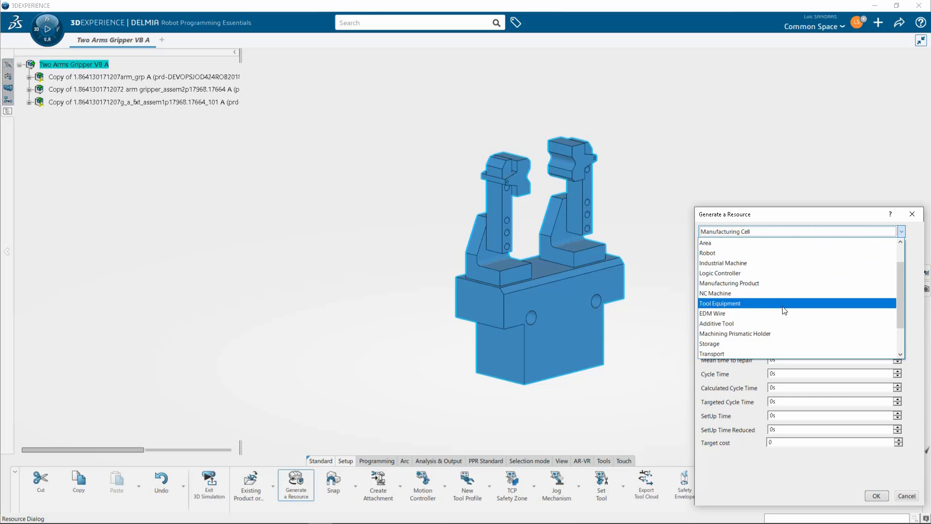
{"action": "left_click", "coordinate": [786, 304]}
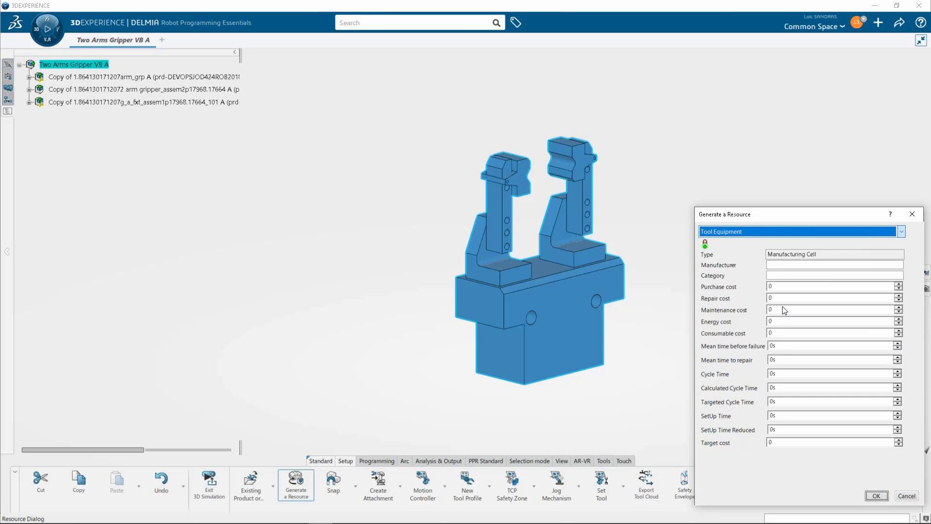
Confirm the Tool Equipment resource and add a Base port on the gripper's root part
{"action": "left_click", "coordinate": [876, 496]}
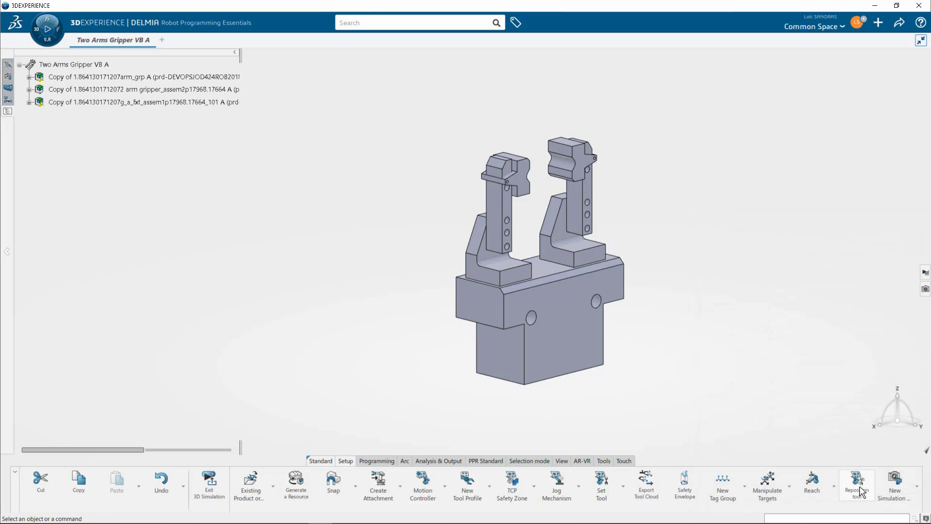
{"action": "left_click", "coordinate": [641, 490]}
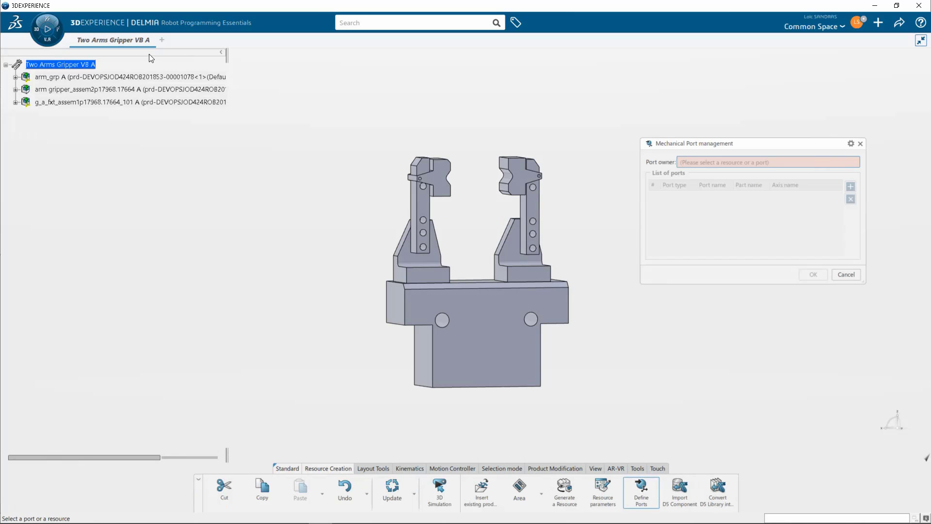
{"action": "left_click", "coordinate": [88, 65]}
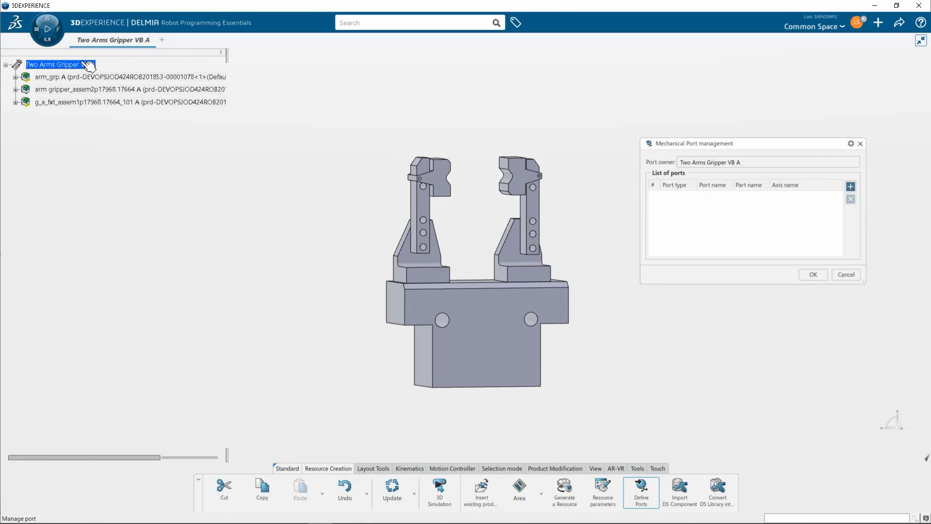
{"action": "left_click", "coordinate": [851, 185]}
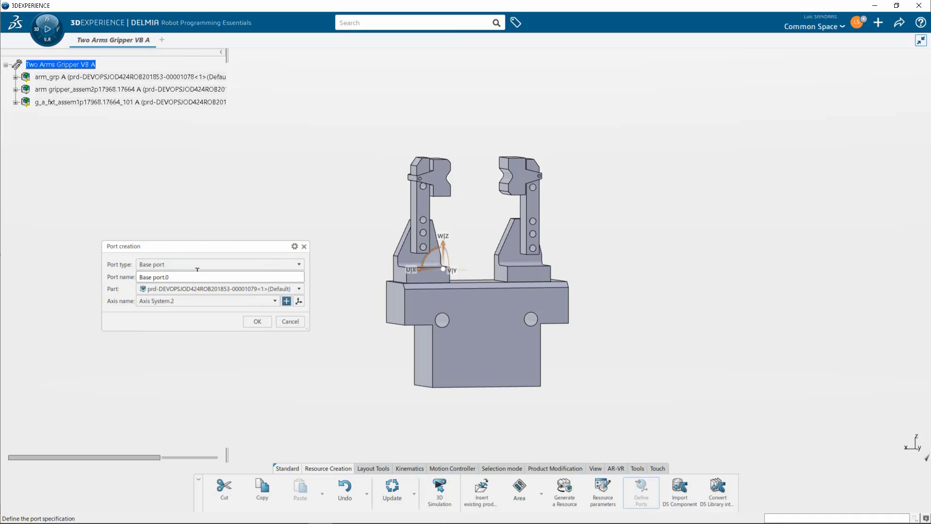
{"action": "left_click", "coordinate": [204, 289]}
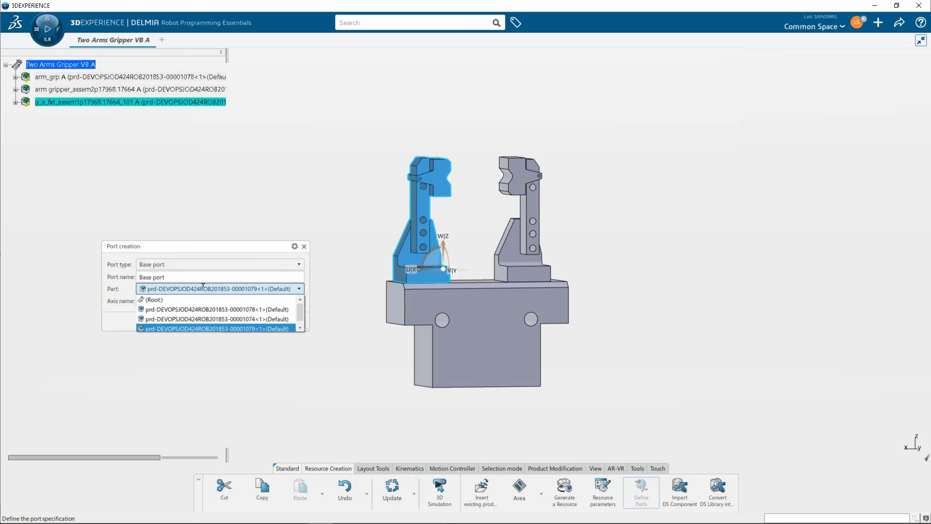
{"action": "left_click", "coordinate": [204, 293]}
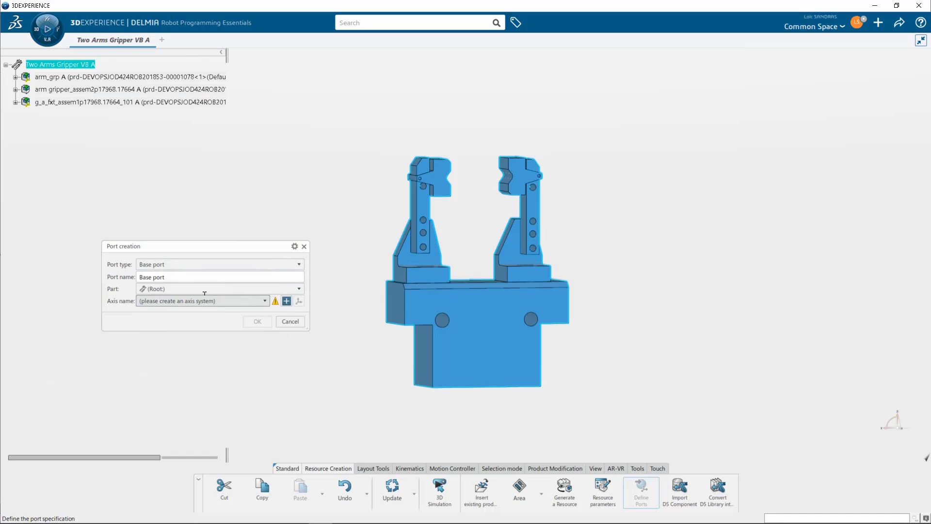
Create Base port axis.1 with its origin on the gripper's bottom face and confirm the port
{"action": "left_click", "coordinate": [287, 300]}
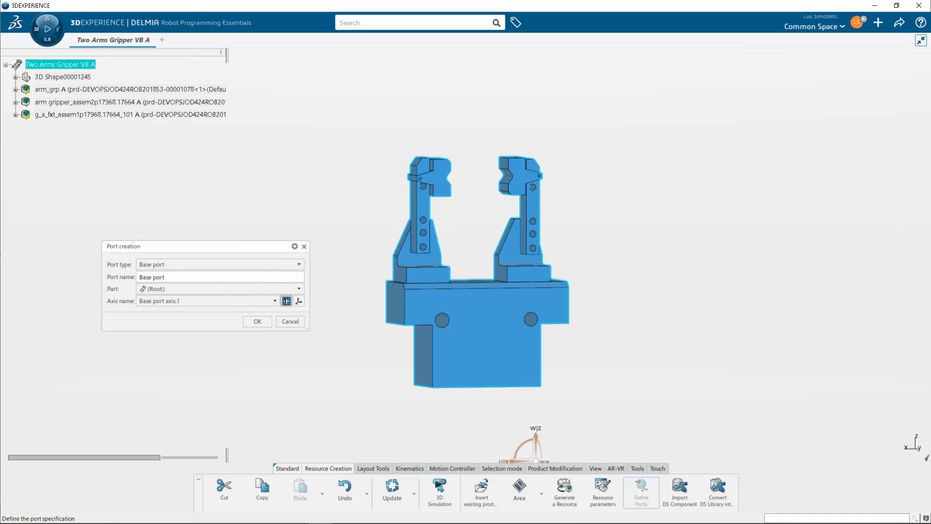
{"action": "left_click", "coordinate": [298, 301]}
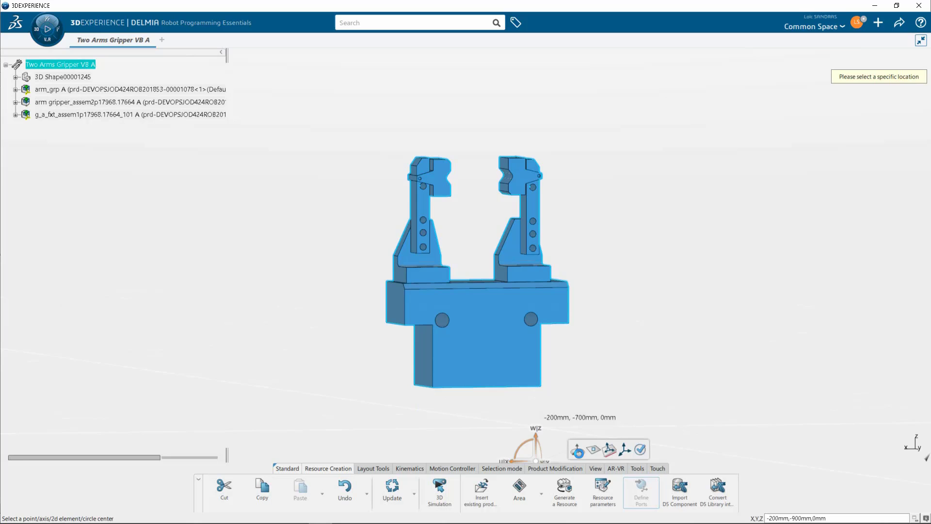
{"action": "left_click", "coordinate": [593, 450]}
{"action": "middle_click_drag", "start_coordinate": [511, 400], "coordinate": [497, 386]}
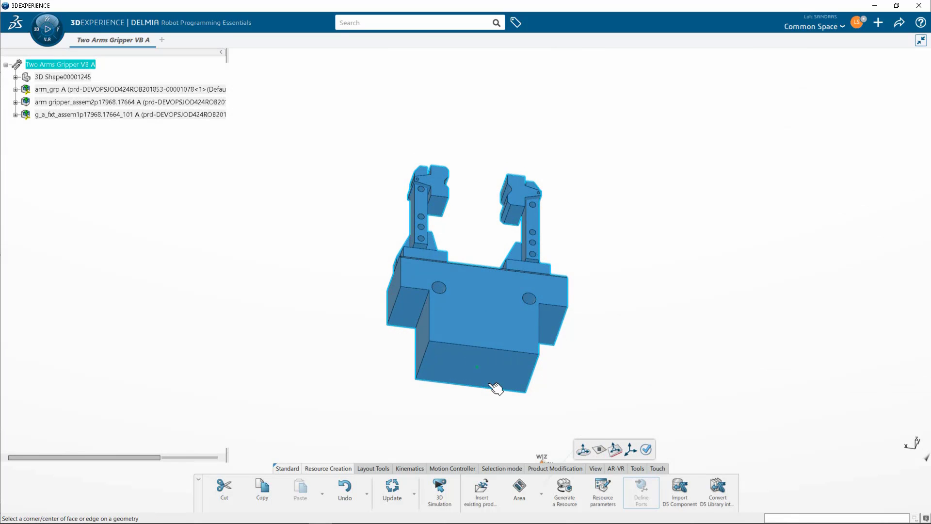
{"action": "left_click", "coordinate": [500, 382]}
{"action": "middle_click_drag", "start_coordinate": [616, 354], "coordinate": [515, 404]}
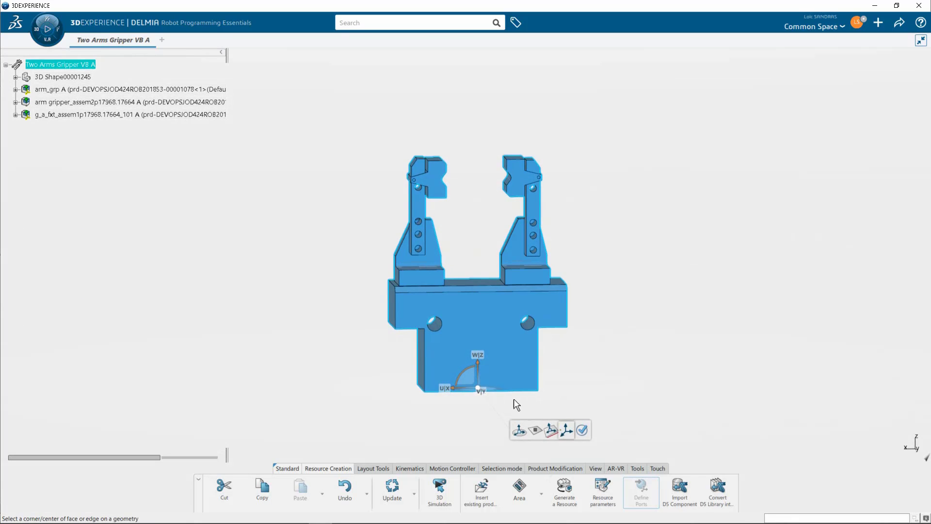
{"action": "left_click", "coordinate": [582, 430]}
{"action": "right_click", "coordinate": [479, 388]}
{"action": "left_click", "coordinate": [493, 382]}
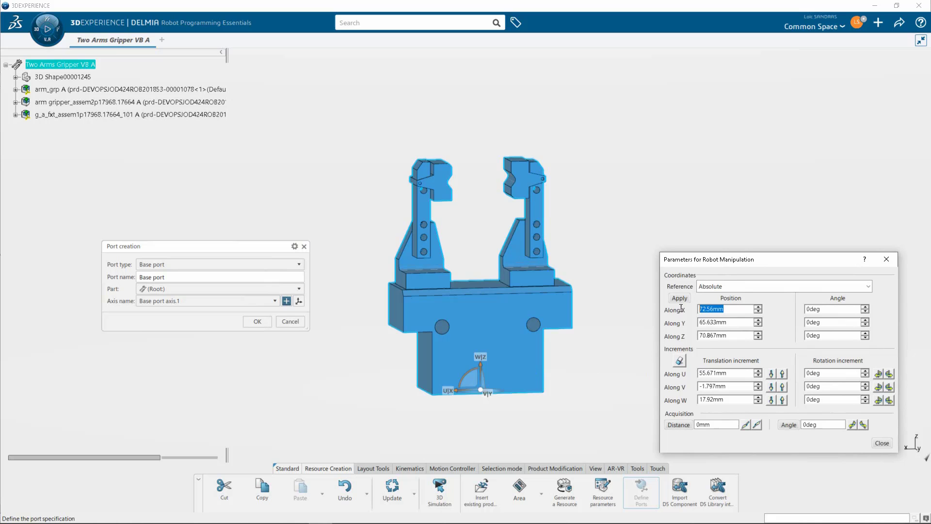
{"action": "left_click", "coordinate": [883, 443]}
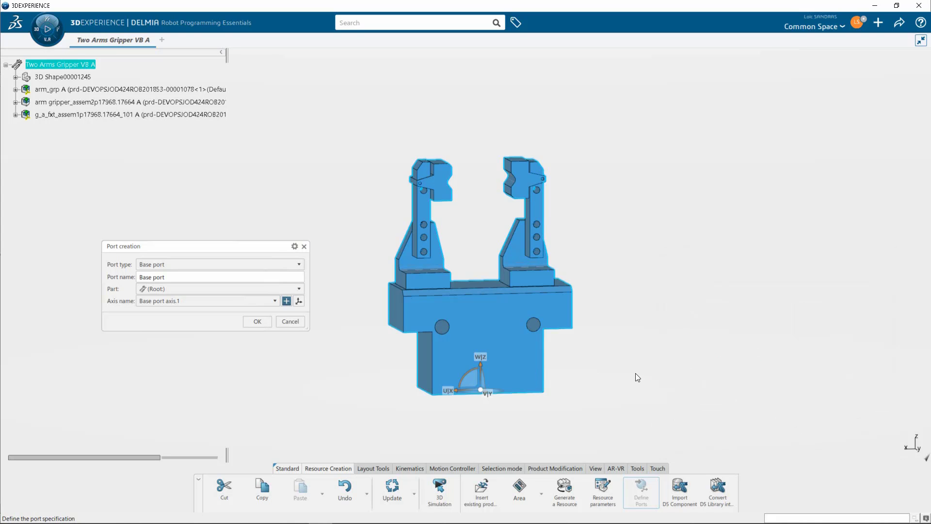
{"action": "left_click", "coordinate": [255, 320]}
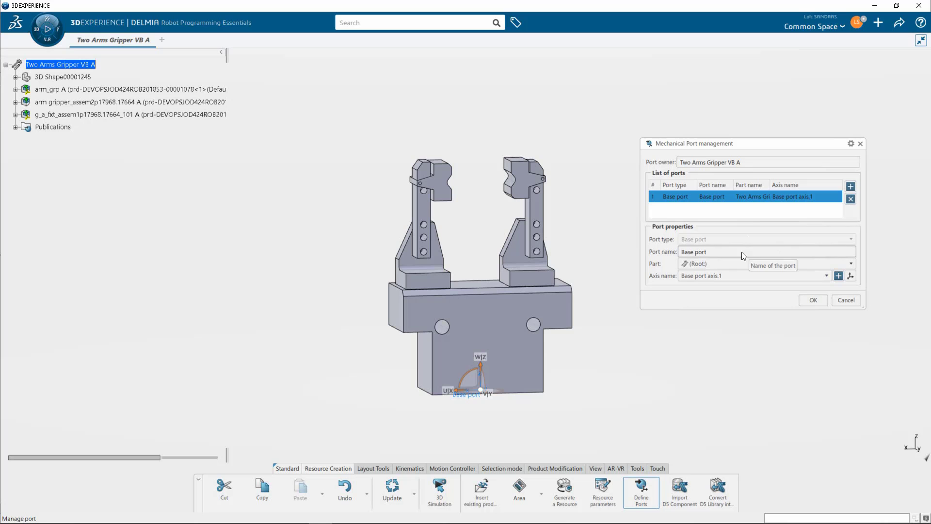
Add a Tool Center Point port with a new axis placed on the jaw face
{"action": "left_click", "coordinate": [850, 188]}
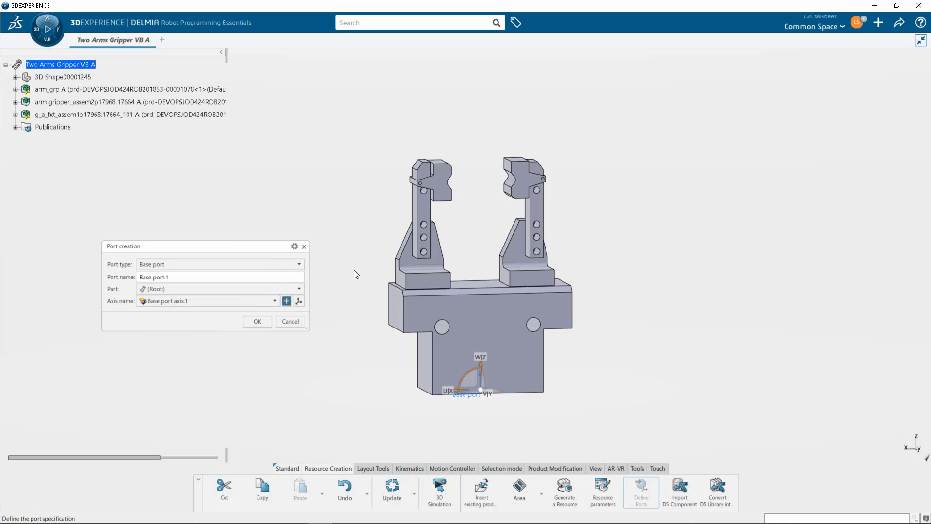
{"action": "left_click", "coordinate": [209, 265]}
{"action": "left_click", "coordinate": [203, 295]}
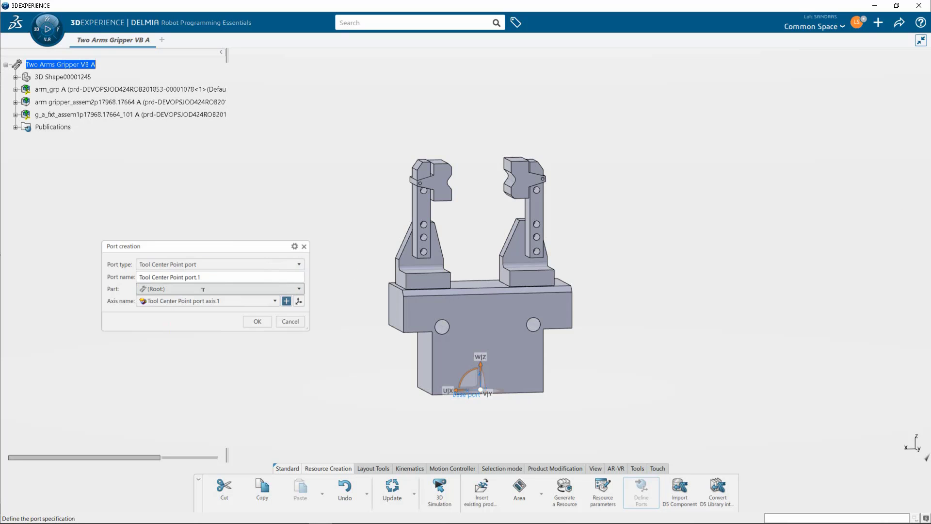
{"action": "left_click", "coordinate": [284, 300]}
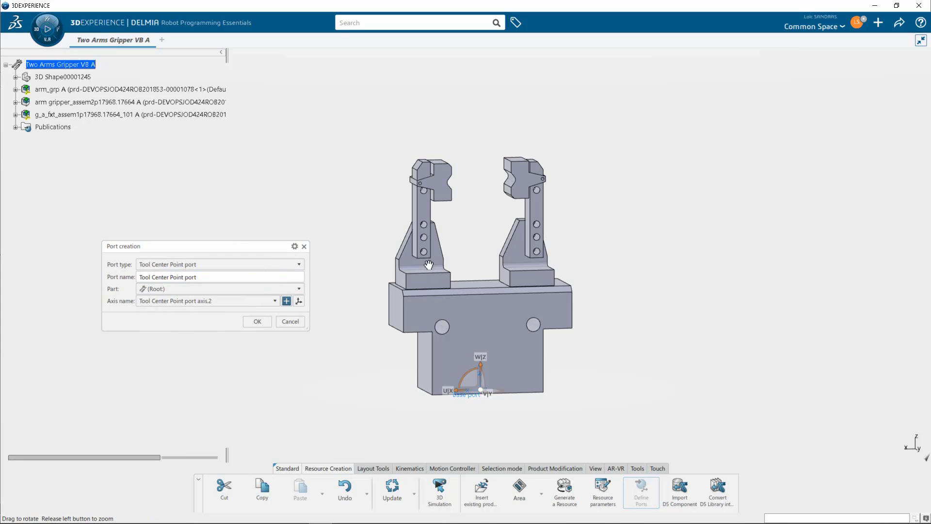
{"action": "middle_click_drag", "start_coordinate": [389, 262], "coordinate": [308, 273]}
{"action": "left_click", "coordinate": [299, 301]}
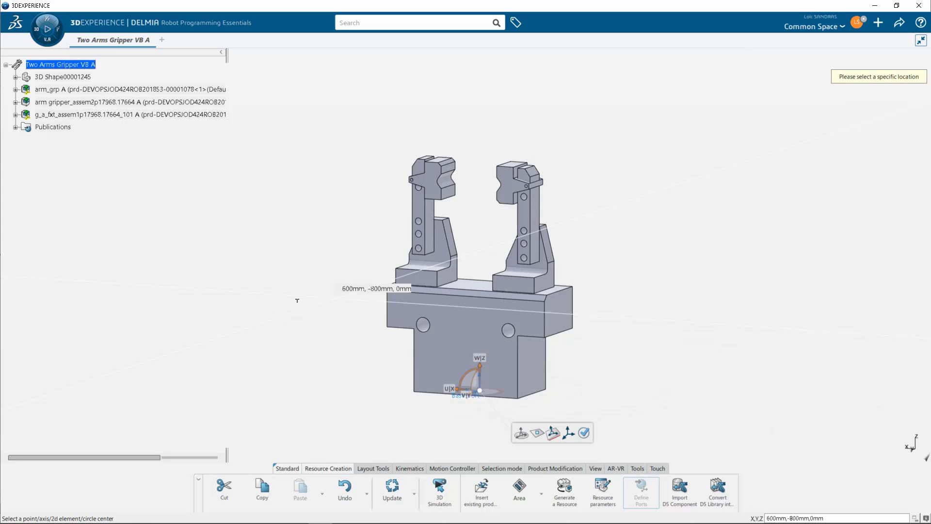
{"action": "left_click", "coordinate": [535, 432]}
{"action": "middle_click", "coordinate": [463, 252]}
{"action": "scroll", "coordinate": [463, 252], "scroll_direction": "up", "scroll_amount": 3}
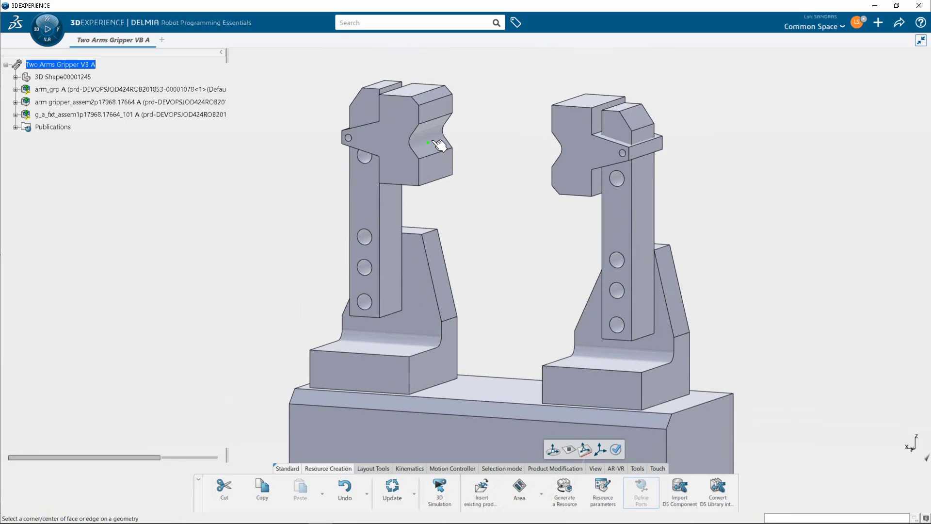
{"action": "left_click", "coordinate": [436, 137]}
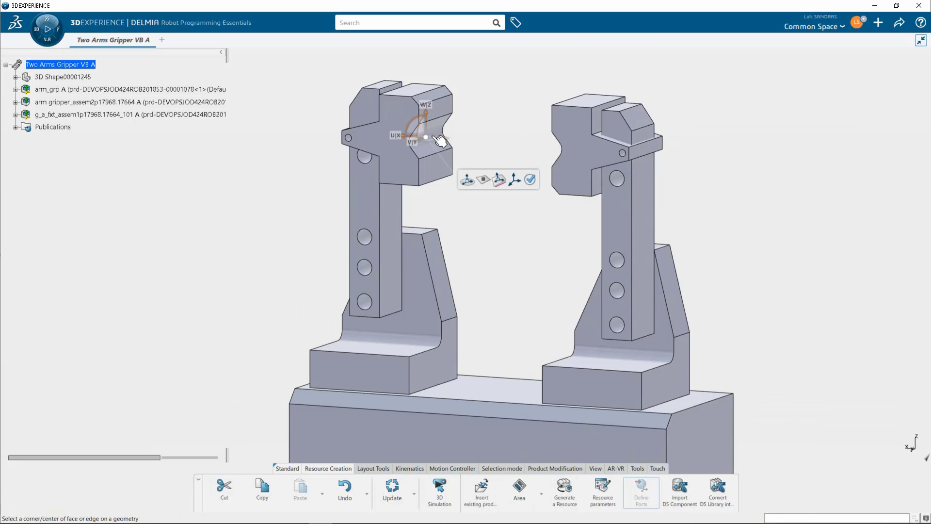
{"action": "scroll", "coordinate": [439, 146], "scroll_direction": "down", "scroll_amount": 5}
Offset the TCP axis to Along X 72.56mm, create the port and finish port management
{"action": "right_click", "coordinate": [450, 217]}
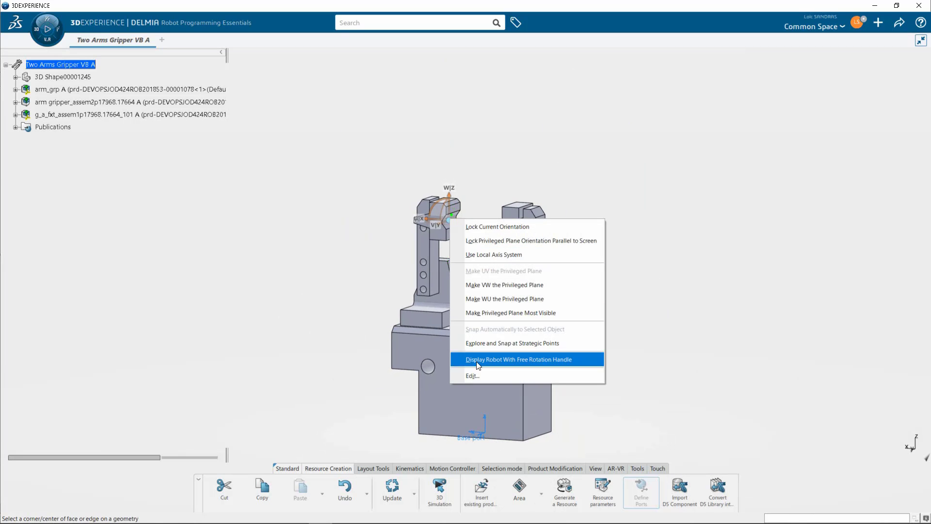
{"action": "left_click", "coordinate": [478, 372]}
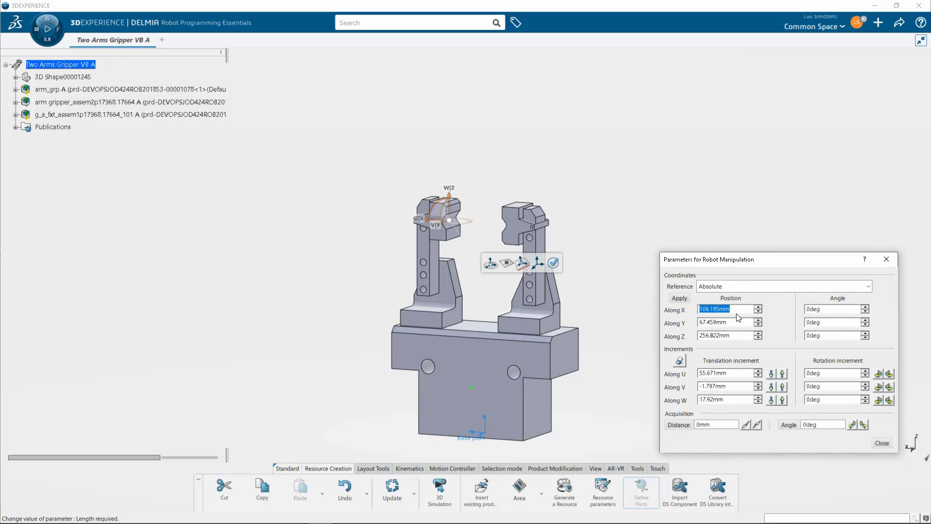
{"action": "type", "text": "72.56mm"}
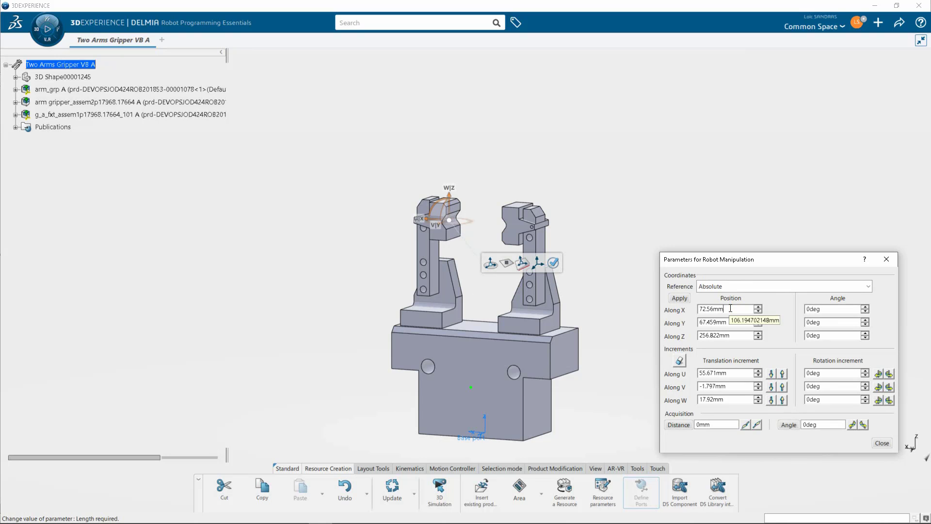
{"action": "left_click", "coordinate": [680, 298]}
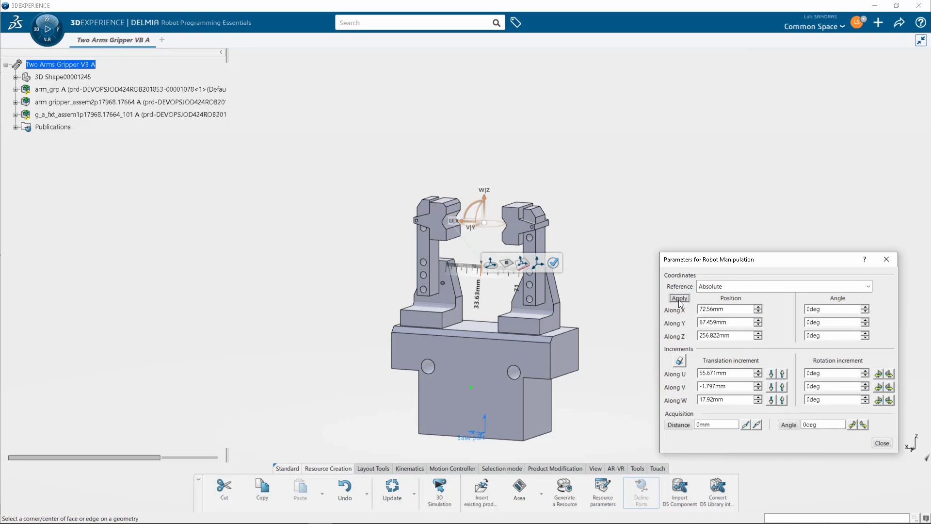
{"action": "left_click", "coordinate": [881, 443]}
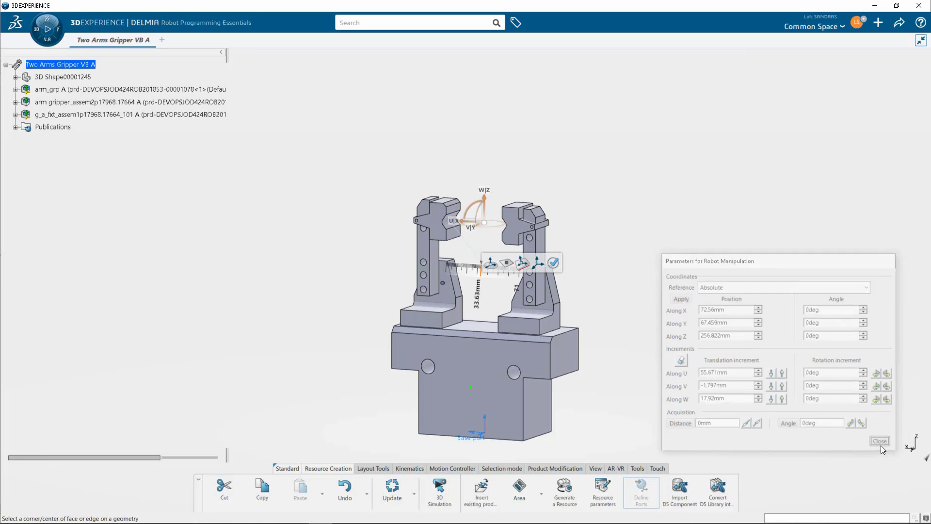
{"action": "left_click", "coordinate": [557, 263]}
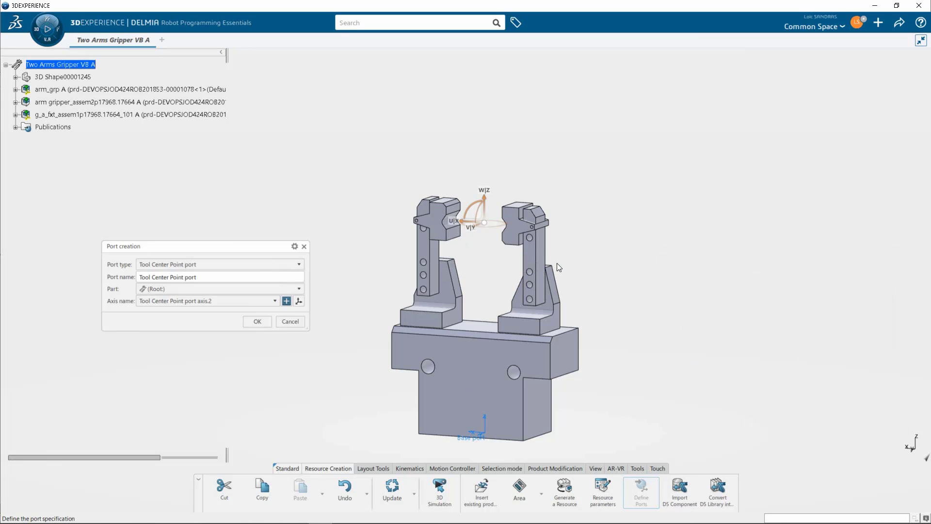
{"action": "left_click", "coordinate": [252, 319]}
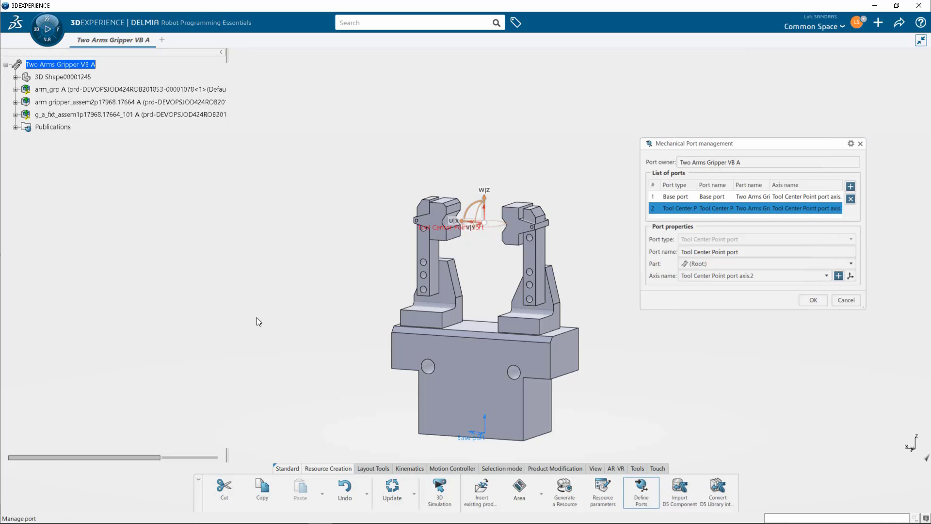
{"action": "left_click", "coordinate": [805, 301]}
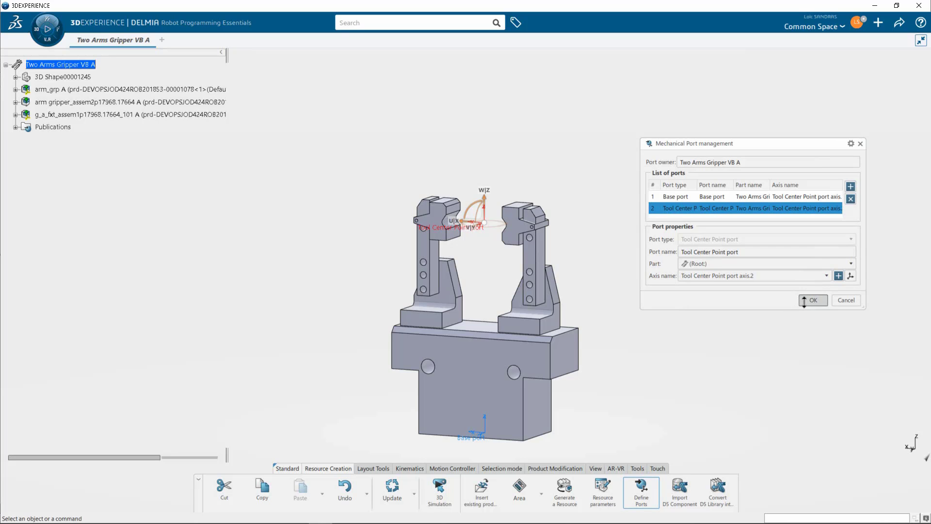
Expand Publications and open the automatic kinematics definition wizard
{"action": "left_click", "coordinate": [15, 128]}
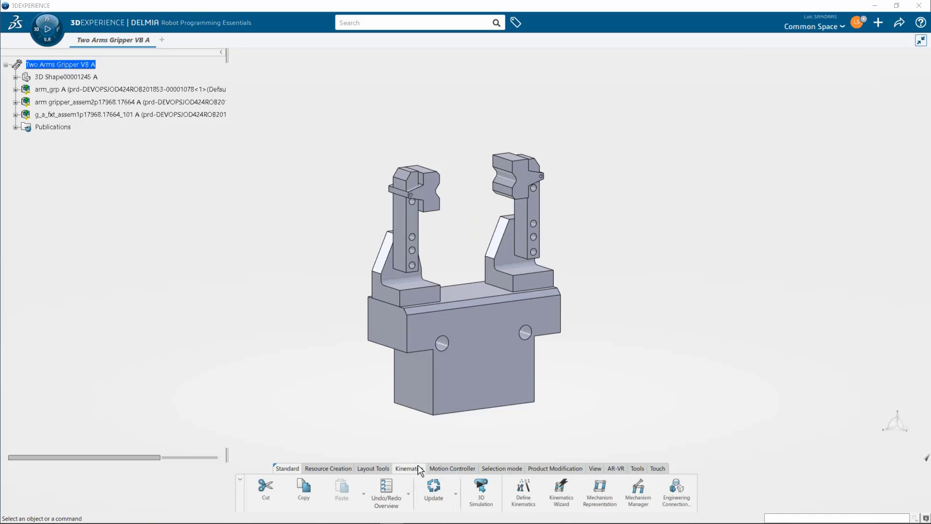
{"action": "left_click", "coordinate": [562, 497]}
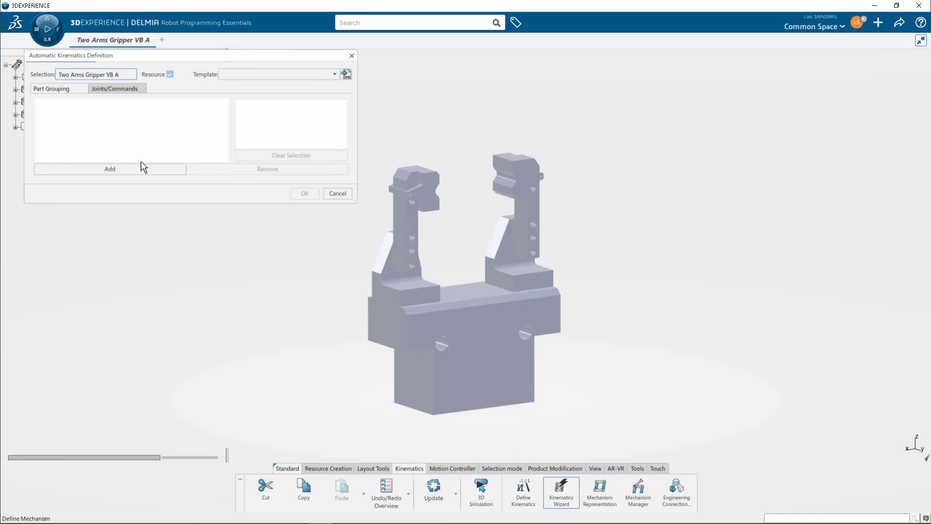
{"action": "left_click_drag", "start_coordinate": [190, 56], "coordinate": [155, 276]}
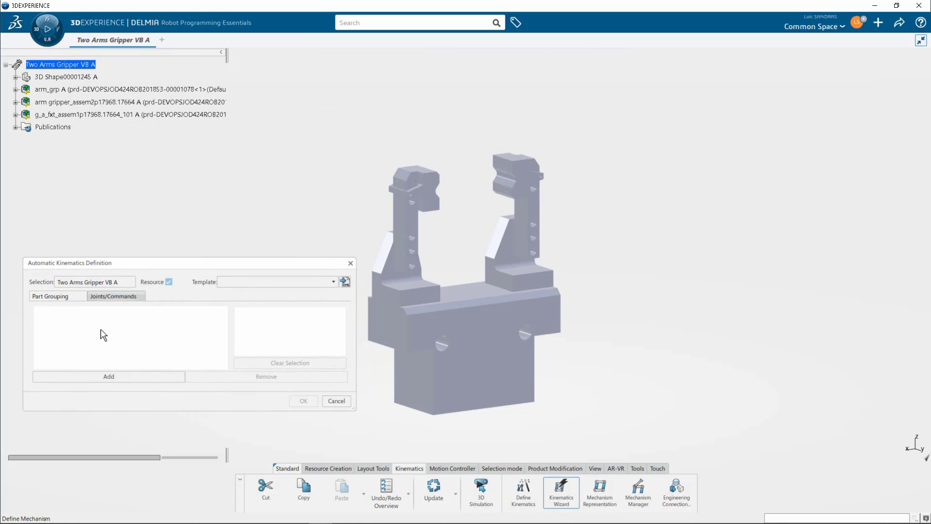
Create three part groups: the gripper base, the right arm and the left arm
{"action": "left_click", "coordinate": [116, 376]}
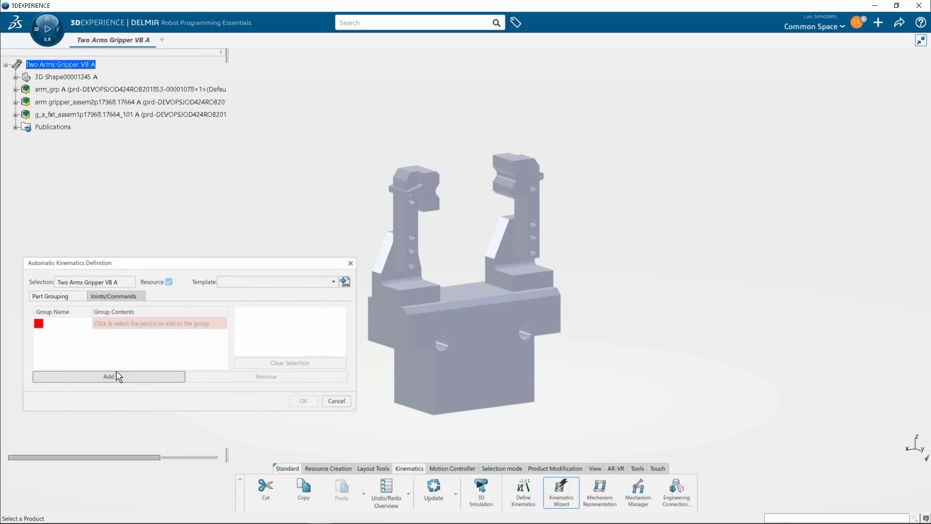
{"action": "left_click", "coordinate": [100, 92]}
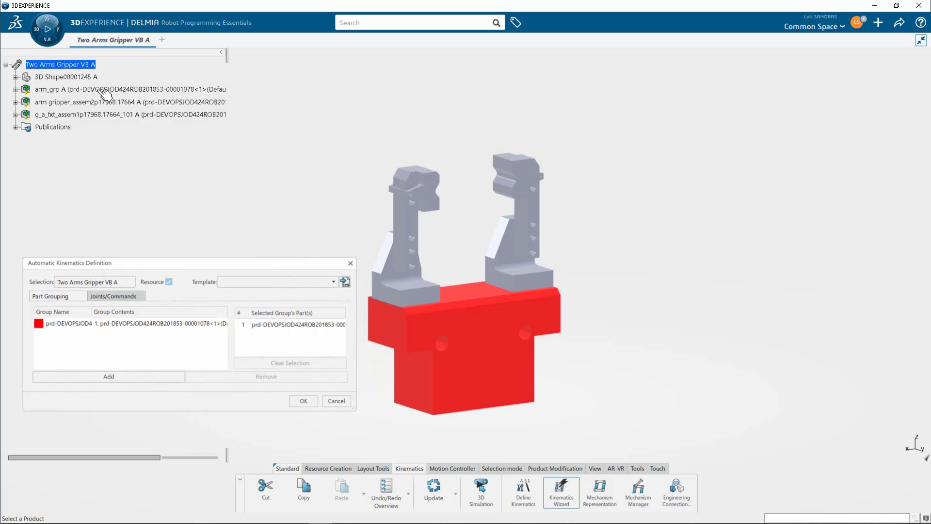
{"action": "left_click", "coordinate": [103, 376]}
{"action": "left_click", "coordinate": [115, 113]}
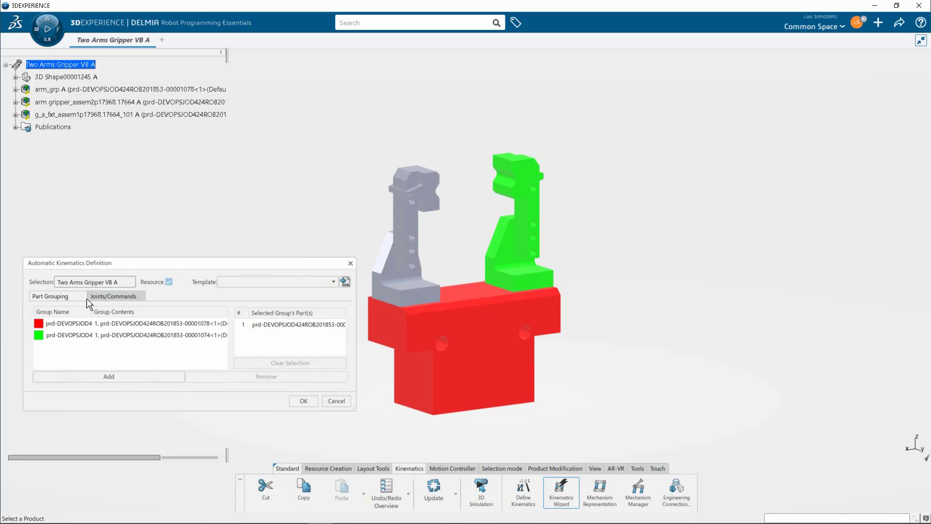
{"action": "left_click", "coordinate": [97, 377]}
{"action": "left_click", "coordinate": [119, 117]}
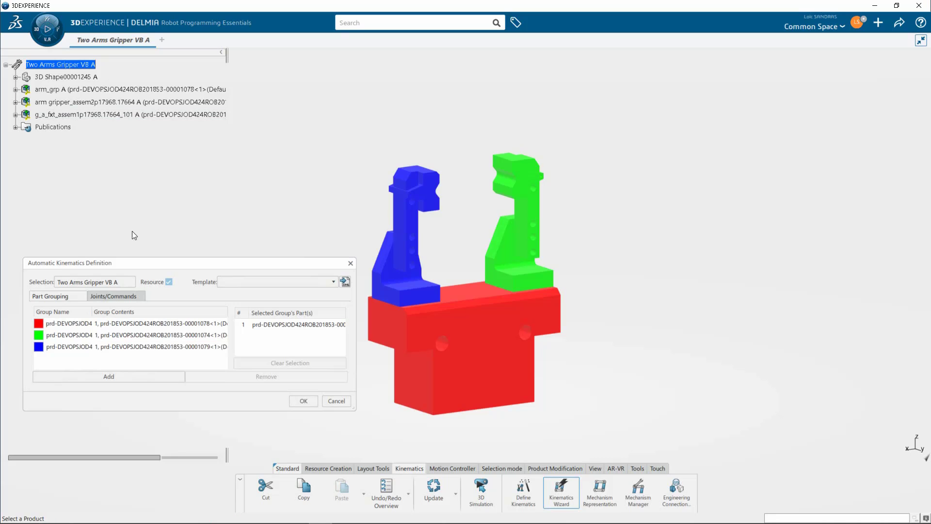
Add two joint rows and make the first a Prismatic Z joint from the red base's Axis System.1
{"action": "left_click", "coordinate": [121, 295]}
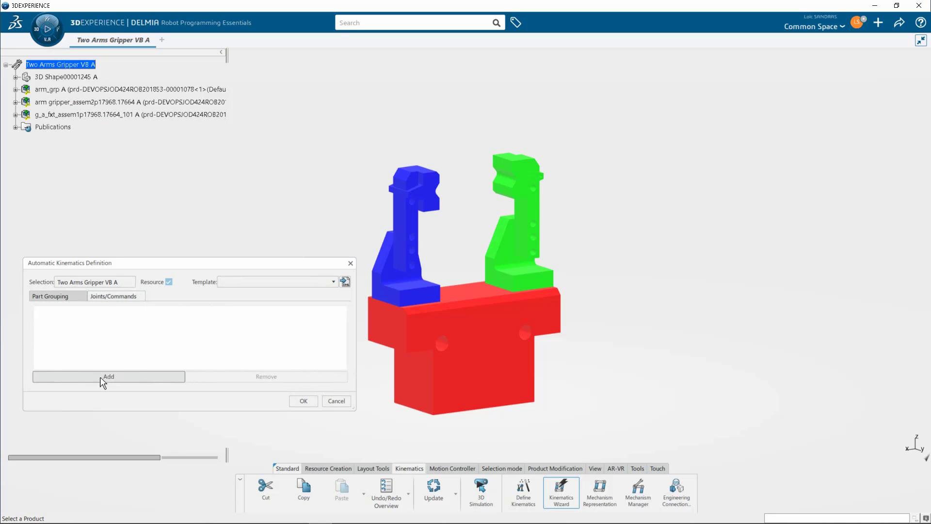
{"action": "left_click", "coordinate": [103, 374]}
{"action": "left_click", "coordinate": [104, 374]}
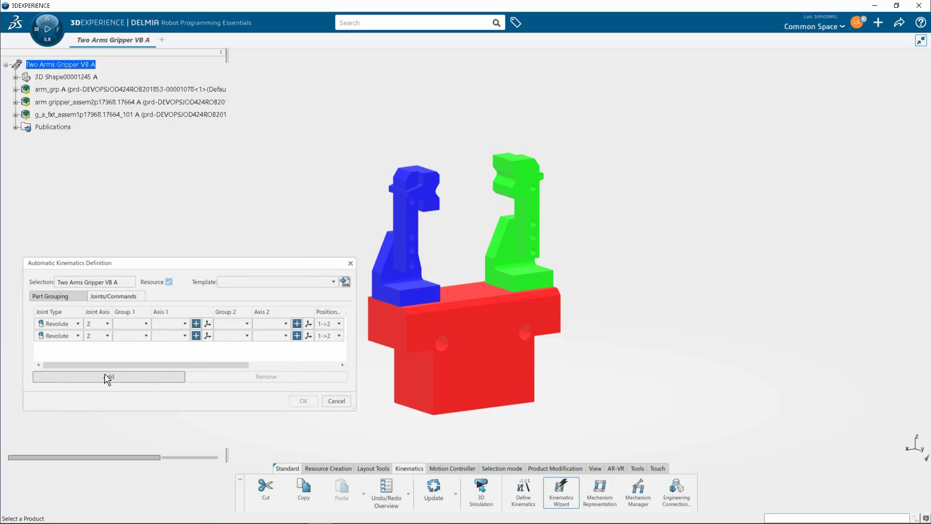
{"action": "left_click", "coordinate": [73, 326]}
{"action": "left_click", "coordinate": [68, 346]}
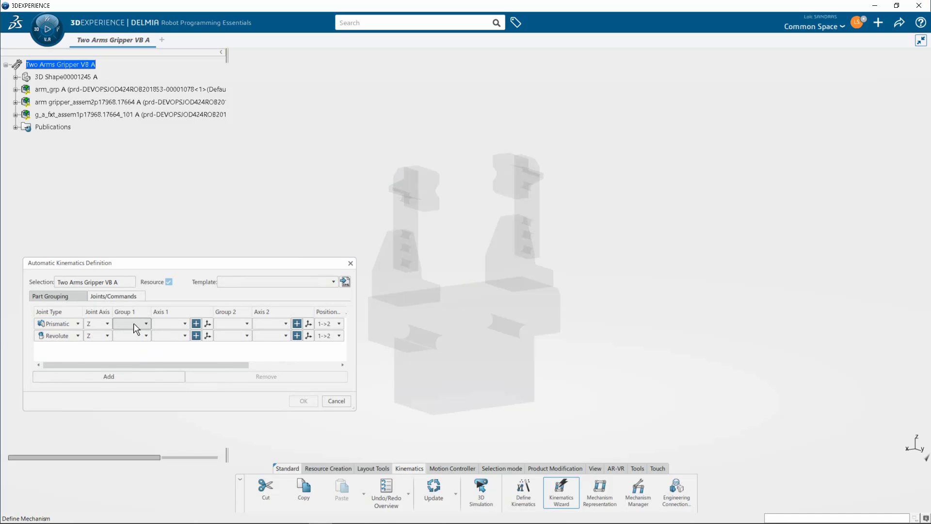
{"action": "left_click", "coordinate": [133, 323]}
{"action": "left_click", "coordinate": [134, 339]}
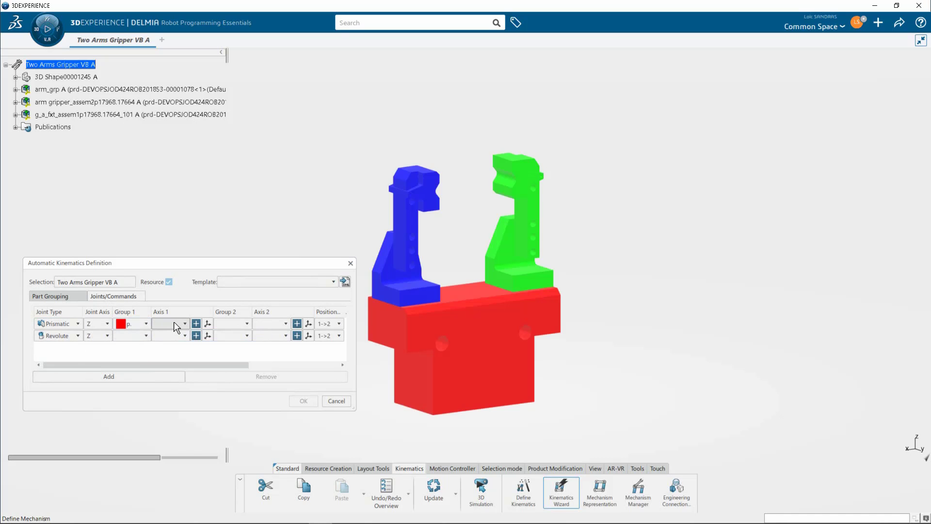
{"action": "left_click", "coordinate": [174, 324]}
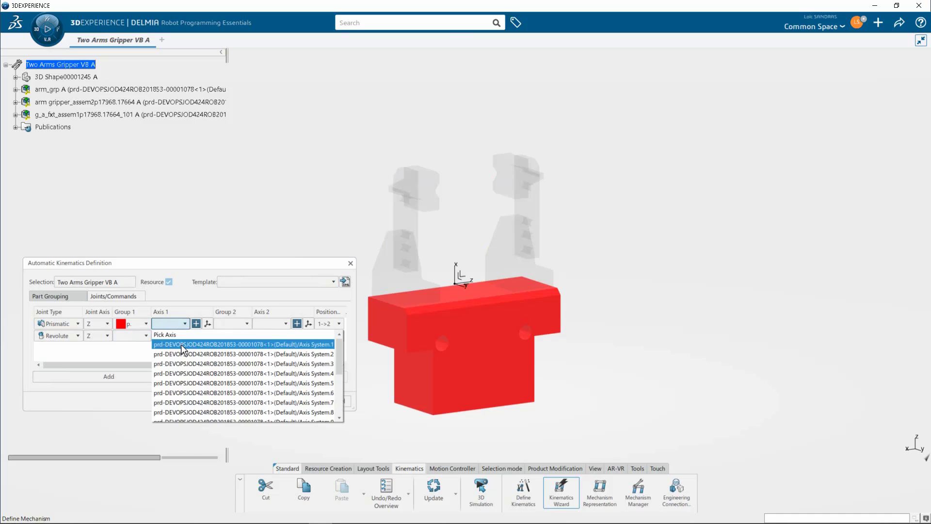
{"action": "left_click", "coordinate": [182, 344]}
{"action": "left_click", "coordinate": [98, 326]}
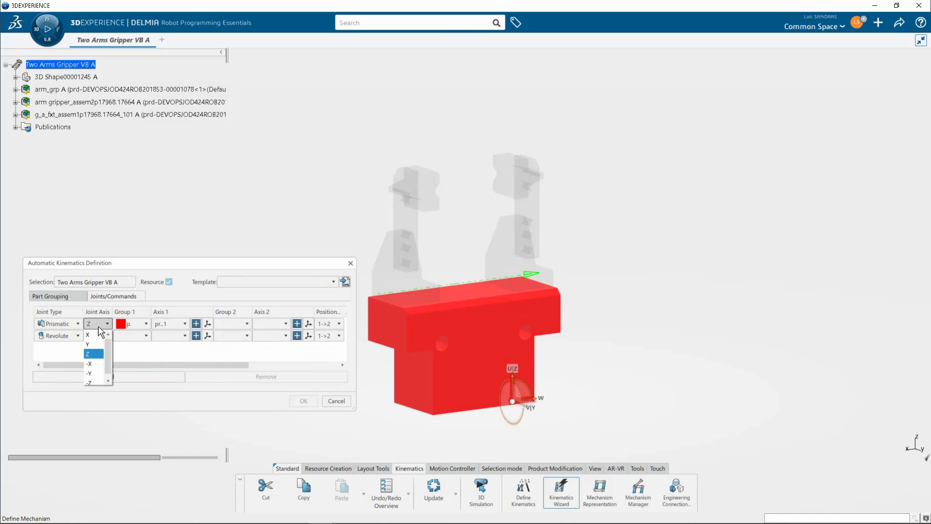
{"action": "left_click", "coordinate": [98, 326]}
Set the first joint's second group to the blue left arm with its axis system
{"action": "left_click", "coordinate": [223, 324]}
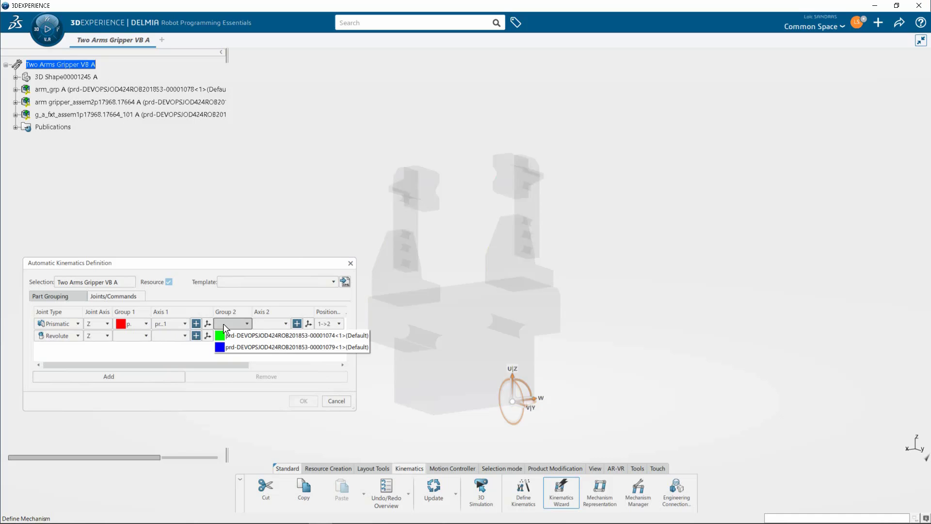
{"action": "left_click", "coordinate": [237, 342]}
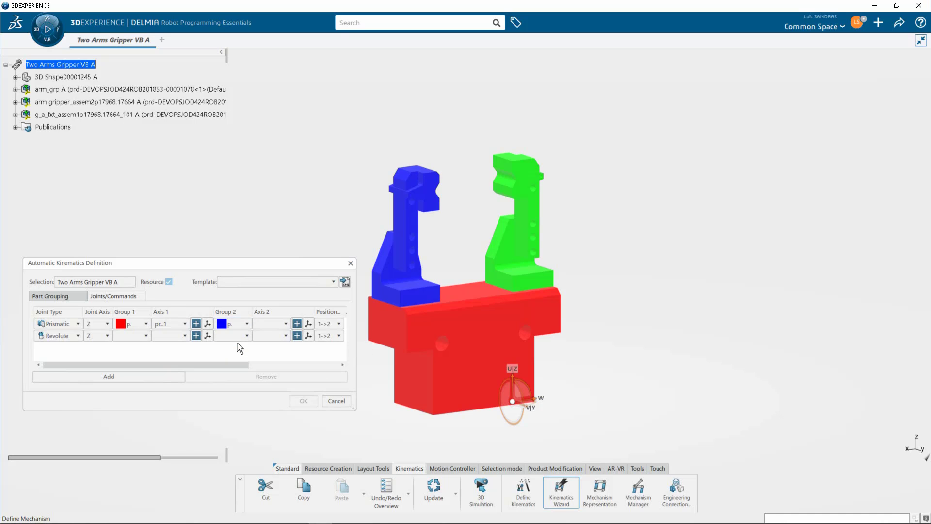
{"action": "left_click", "coordinate": [274, 324]}
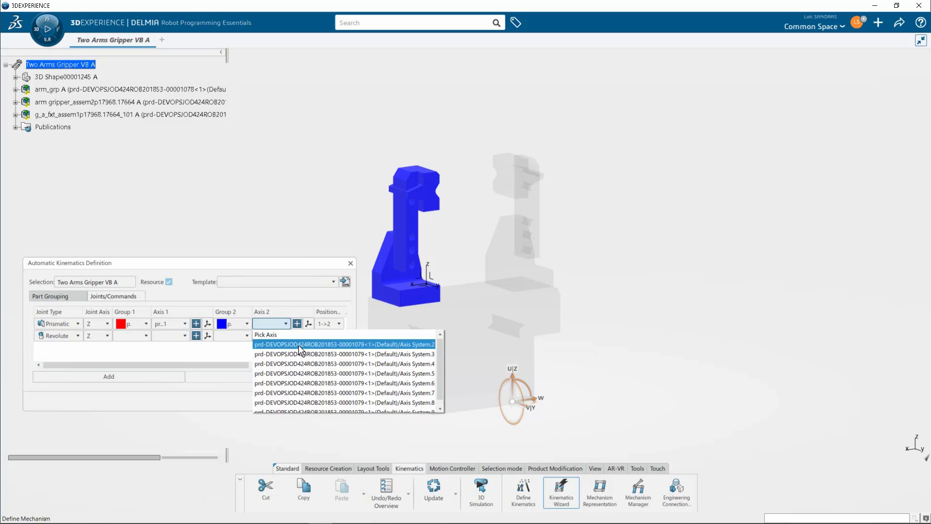
{"action": "left_click", "coordinate": [298, 344]}
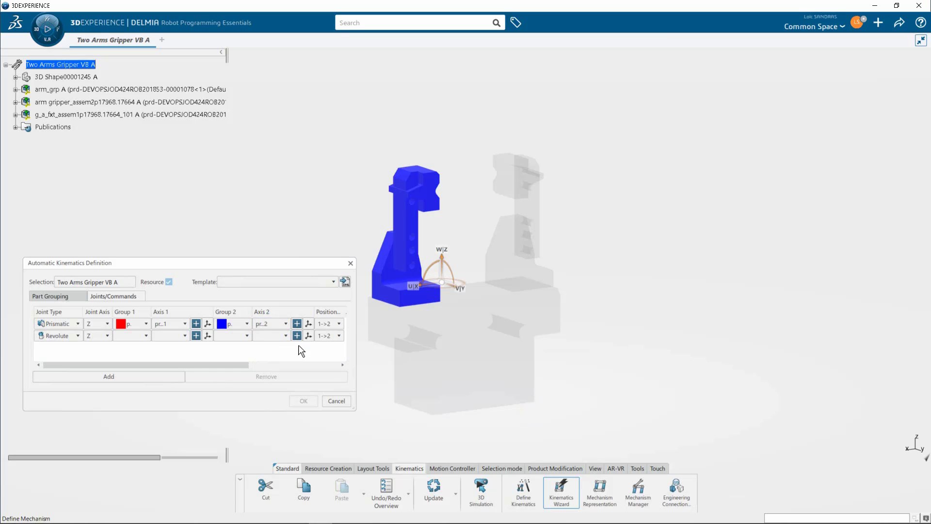
{"action": "left_click_drag", "start_coordinate": [256, 365], "coordinate": [315, 364]}
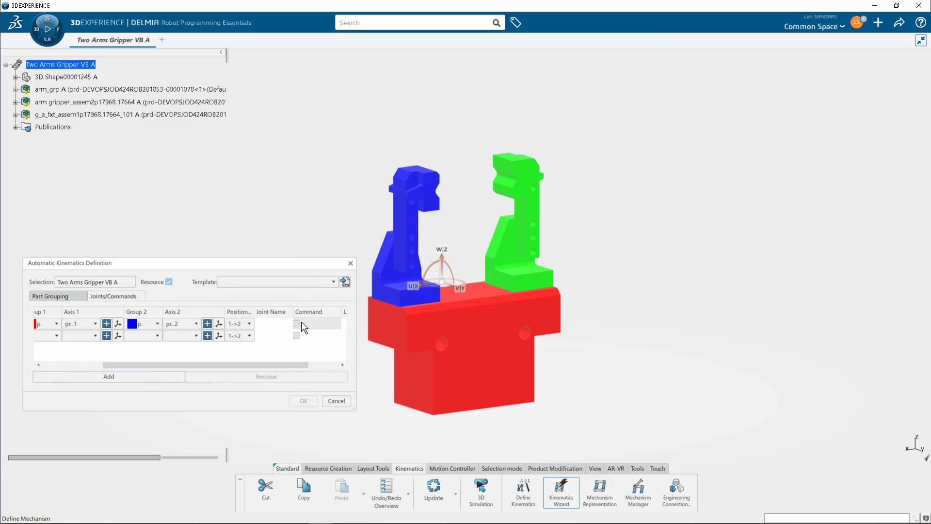
{"action": "left_click", "coordinate": [297, 324]}
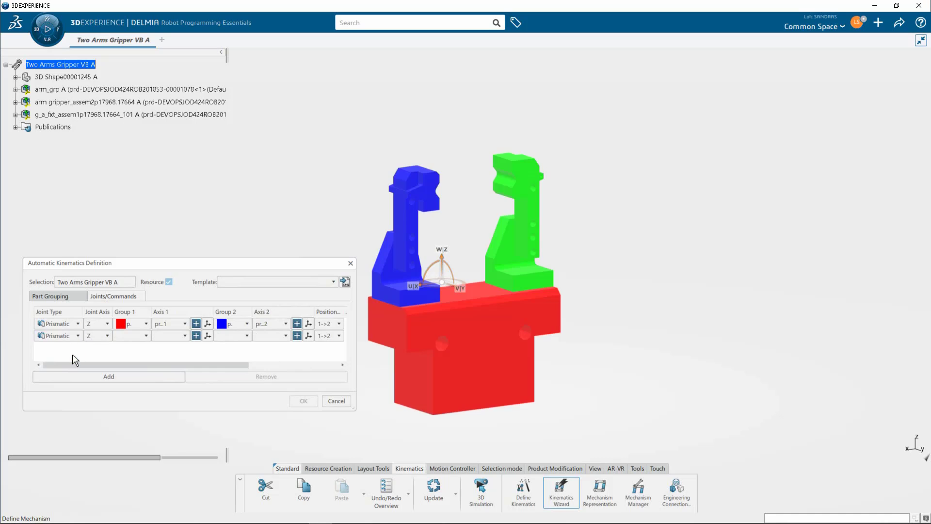
Configure joint 2 along X: red base Axis System.2 to green jaw Axis System.1
{"action": "left_click", "coordinate": [130, 335]}
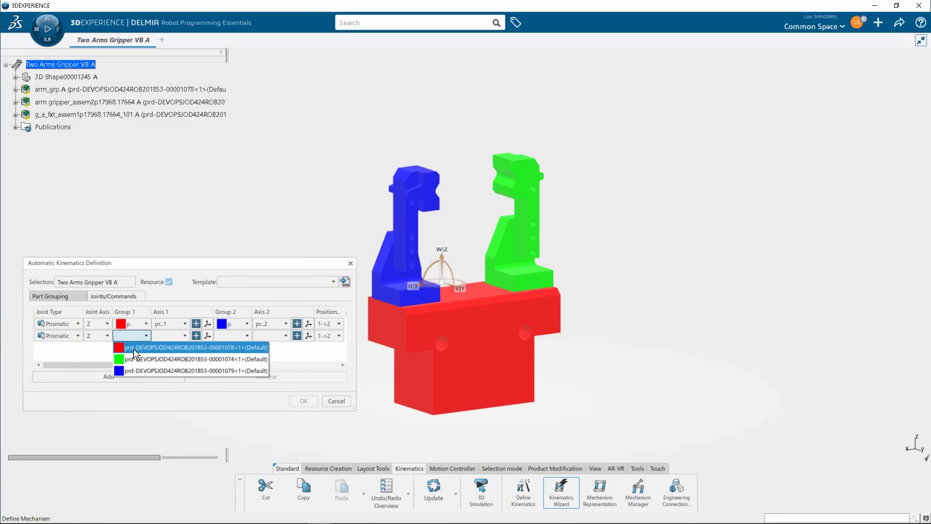
{"action": "left_click", "coordinate": [141, 349]}
{"action": "left_click", "coordinate": [162, 337]}
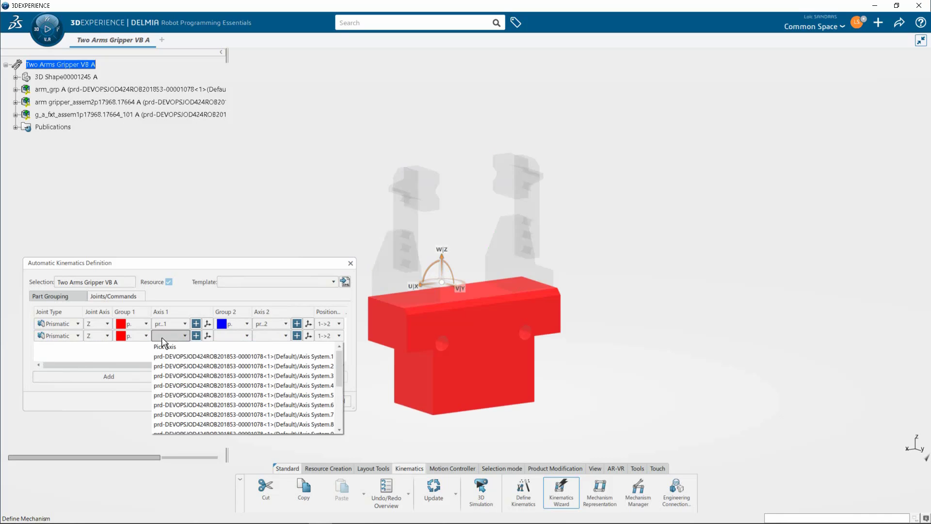
{"action": "left_click", "coordinate": [177, 364]}
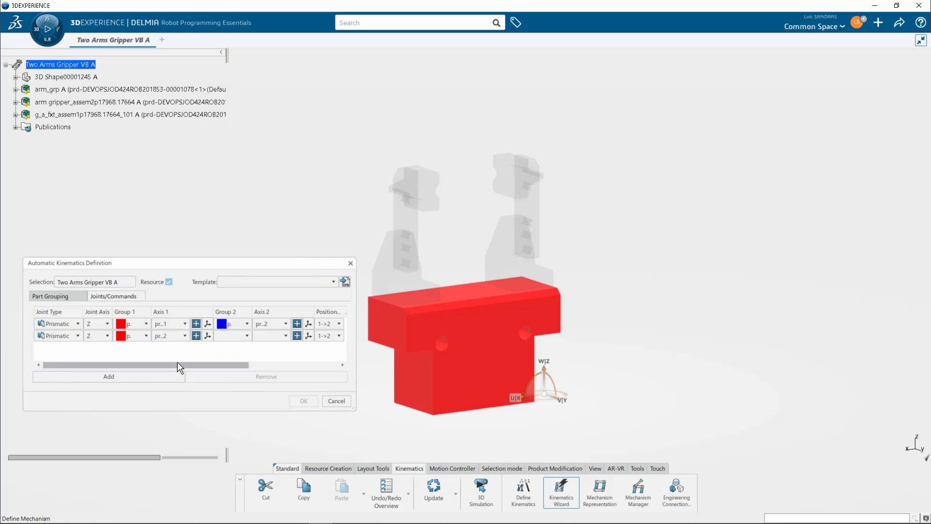
{"action": "left_click", "coordinate": [99, 336]}
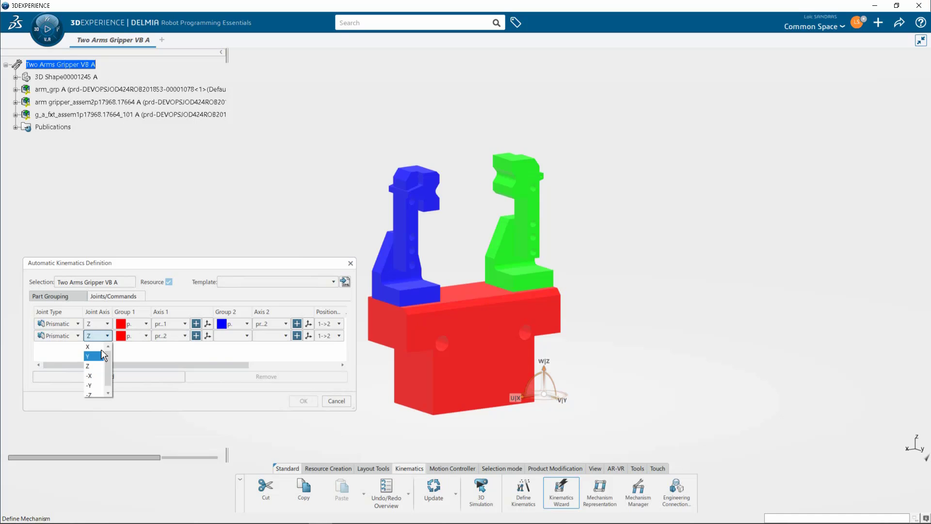
{"action": "left_click", "coordinate": [101, 347]}
{"action": "left_click", "coordinate": [227, 337]}
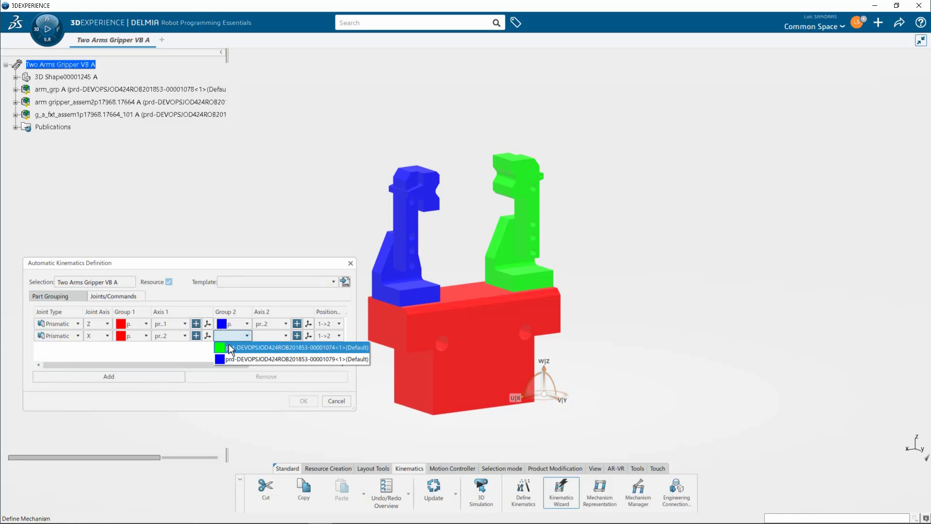
{"action": "left_click", "coordinate": [229, 344]}
{"action": "left_click", "coordinate": [267, 333]}
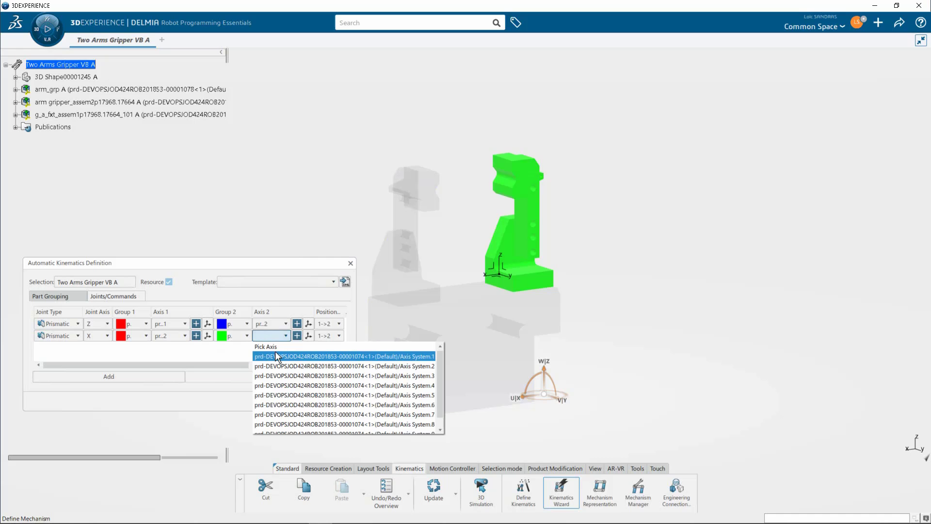
{"action": "left_click", "coordinate": [275, 354]}
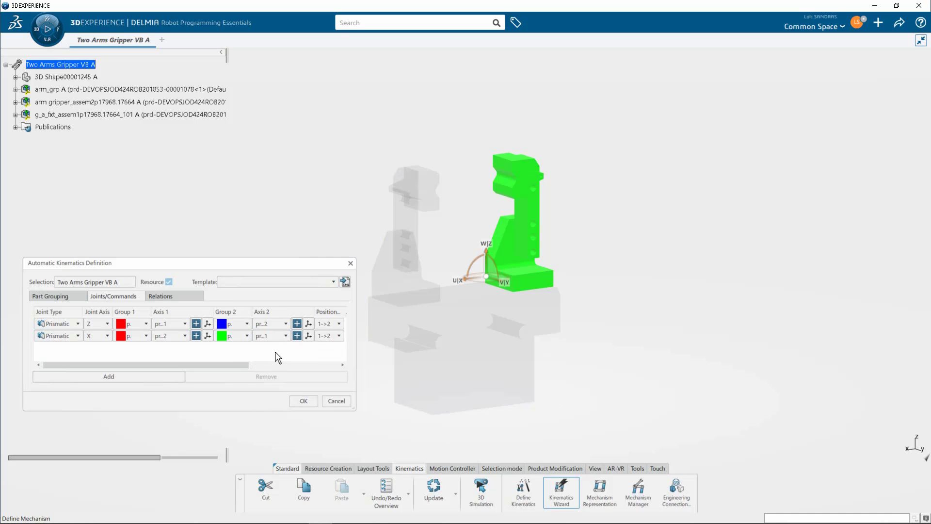
{"action": "mouse_move", "coordinate": [243, 365]}
{"action": "left_mouse_down"}
{"action": "mouse_move", "coordinate": [303, 369]}
{"action": "mouse_move", "coordinate": [232, 362]}
{"action": "left_mouse_up"}
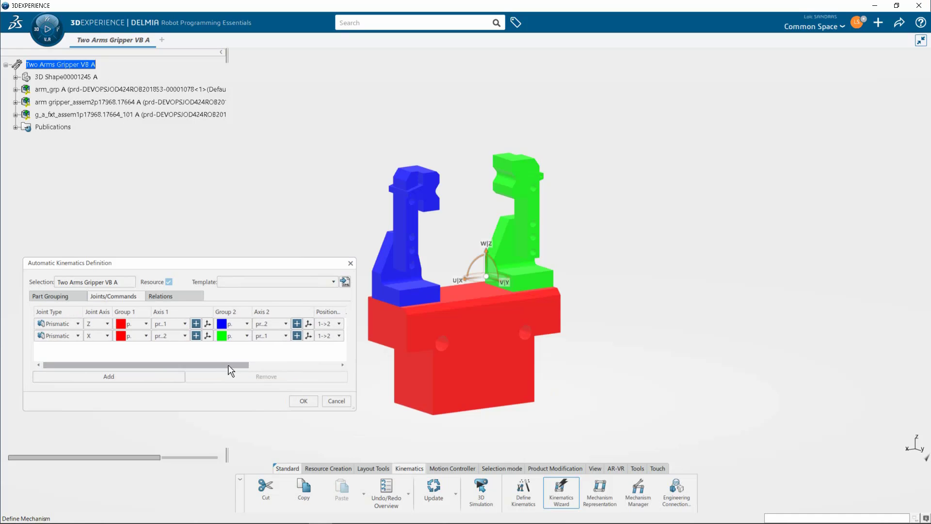
Reopen the kinematics Relations and select Prismatic.3 for editing its relation
{"action": "left_click", "coordinate": [179, 294]}
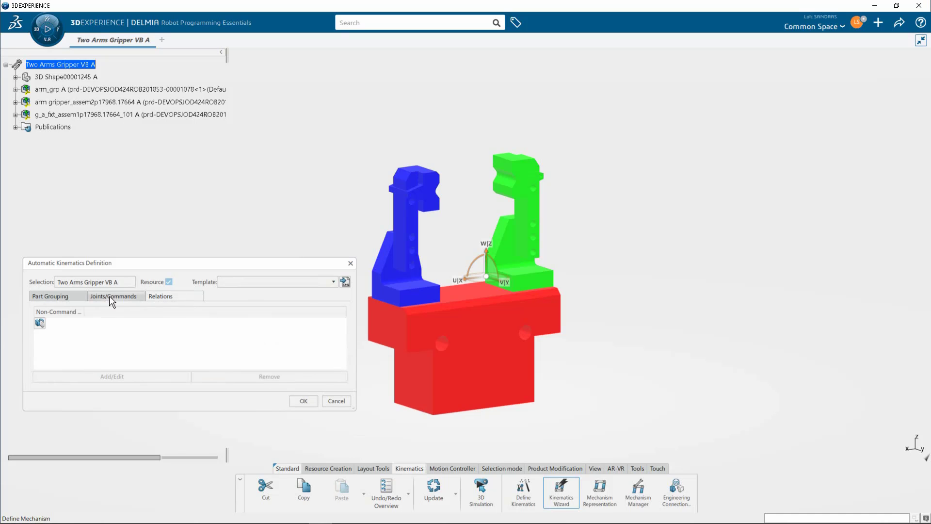
{"action": "left_click", "coordinate": [73, 323]}
{"action": "left_click", "coordinate": [297, 397]}
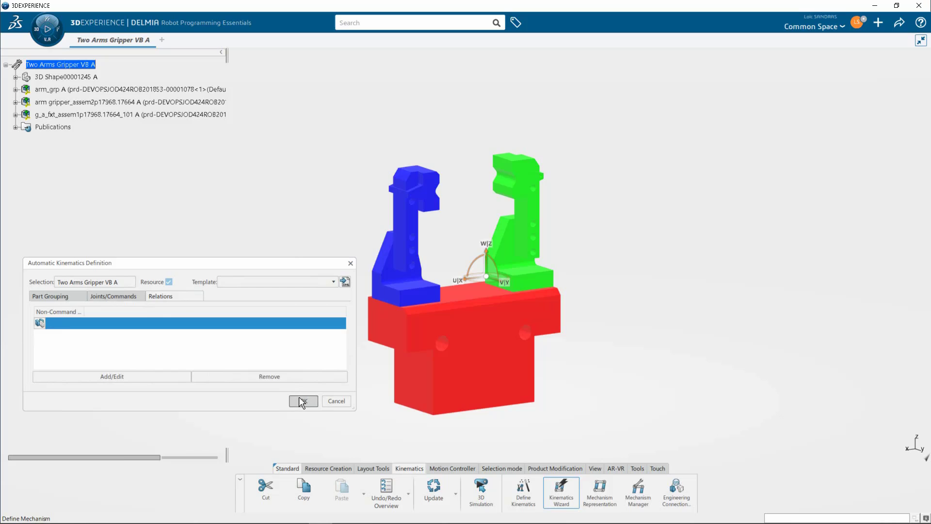
{"action": "left_click", "coordinate": [564, 502]}
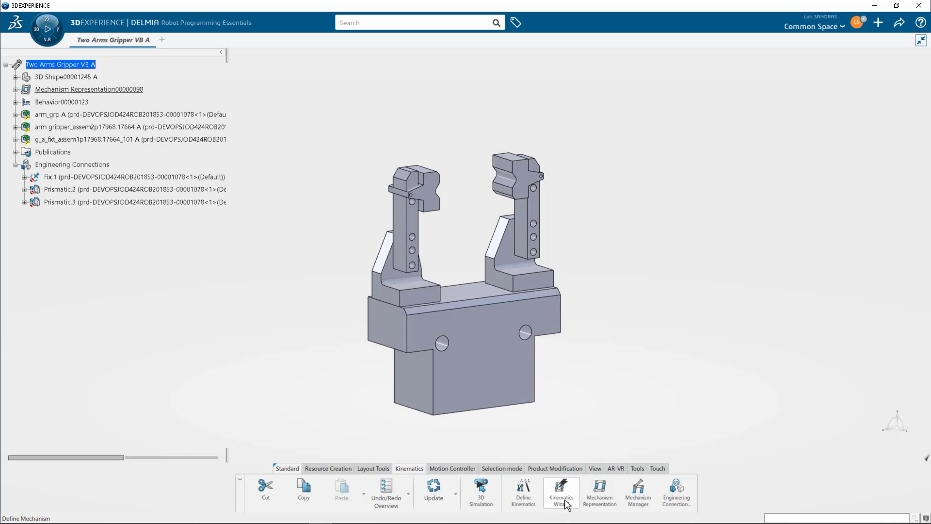
{"action": "left_click", "coordinate": [186, 296]}
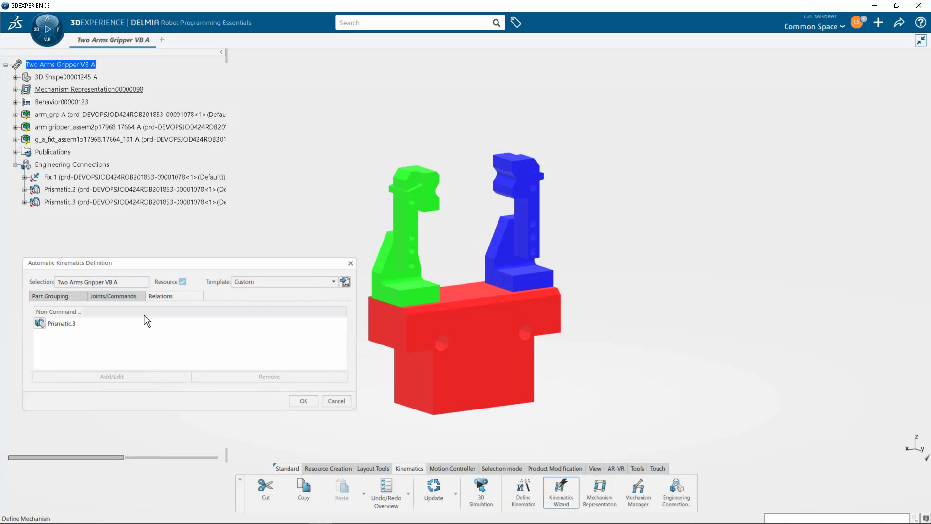
{"action": "left_click", "coordinate": [78, 323]}
{"action": "left_click", "coordinate": [136, 378]}
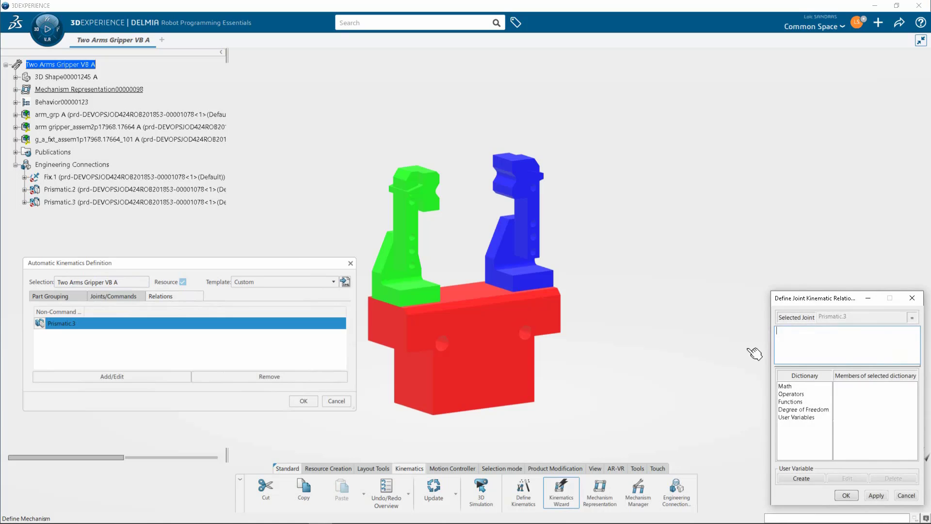
Drive Prismatic.3 by DOF(1) and create the mechanism, replacing the old kinematics
{"action": "left_click", "coordinate": [805, 409]}
{"action": "left_click", "coordinate": [843, 387]}
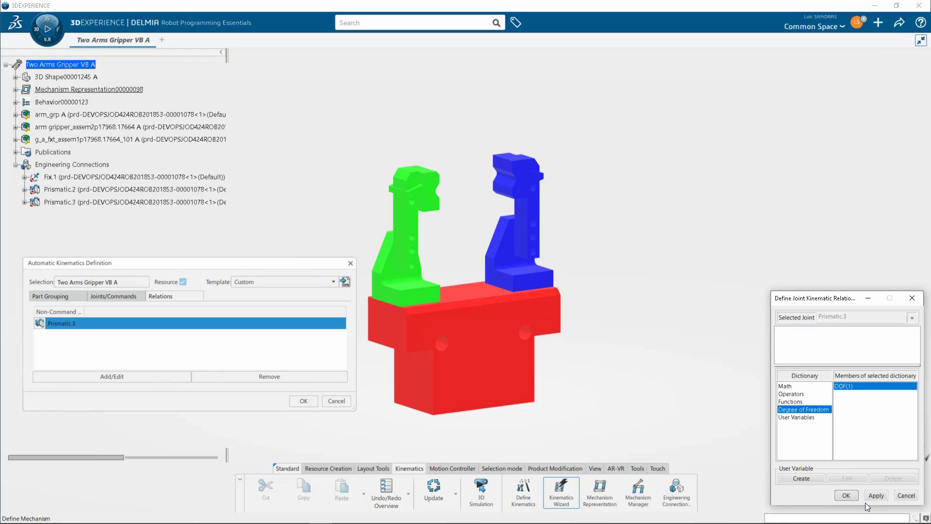
{"action": "double_click", "coordinate": [852, 391]}
{"action": "left_click", "coordinate": [851, 492]}
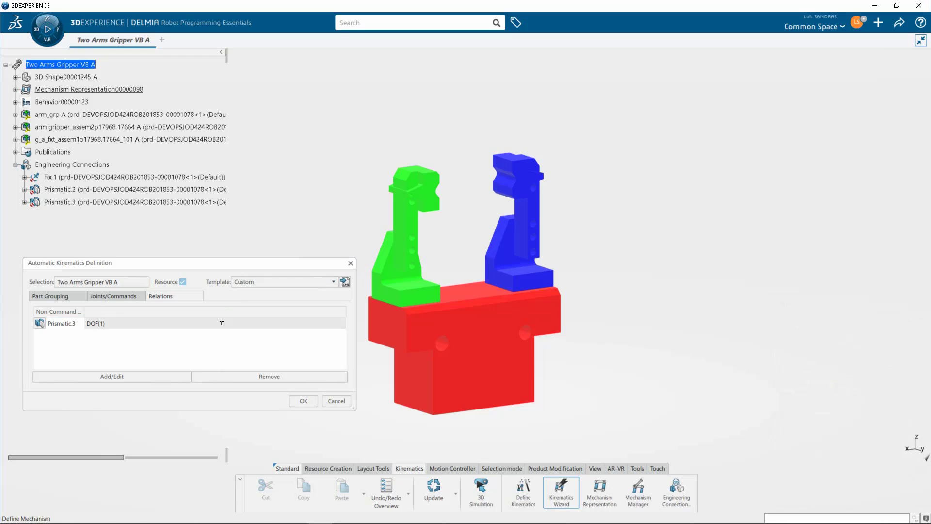
{"action": "left_click", "coordinate": [308, 404]}
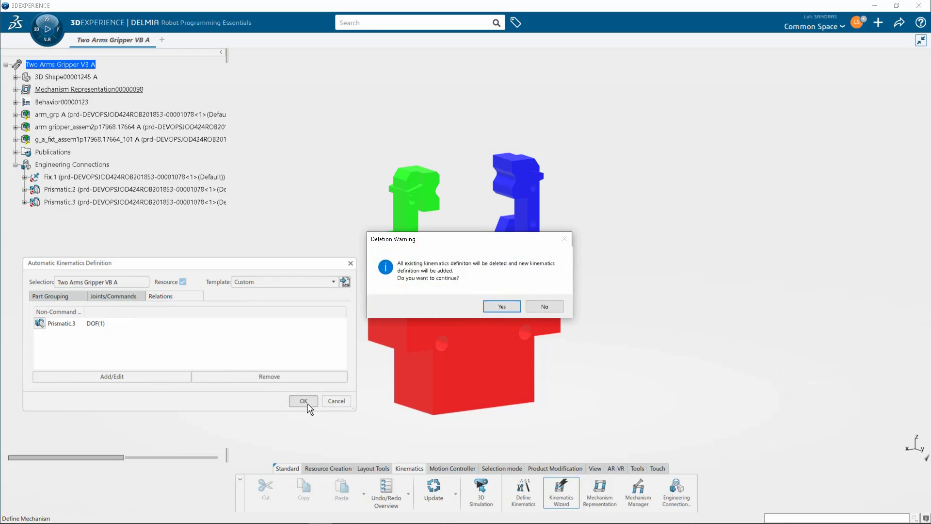
{"action": "left_click", "coordinate": [486, 307]}
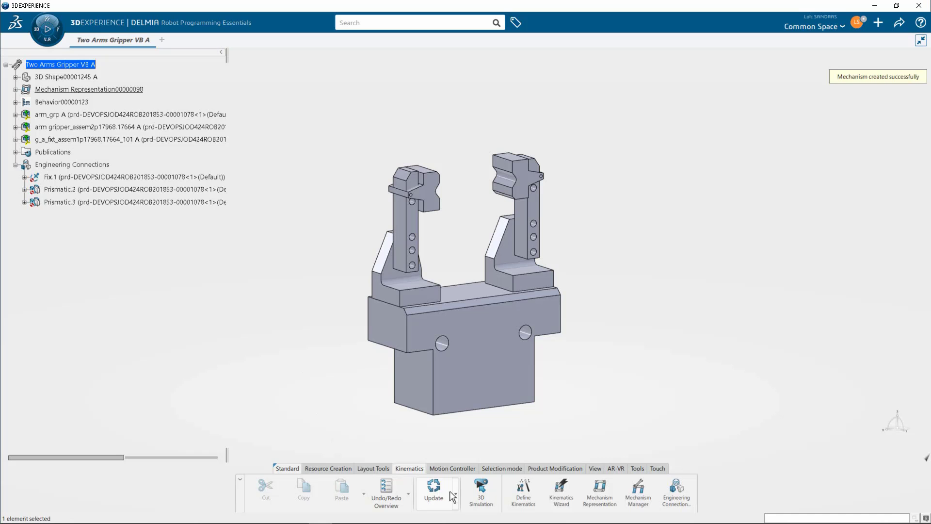
In 3D Simulation, jog the gripper's jaws inward toward 17 mm
{"action": "left_click", "coordinate": [479, 494]}
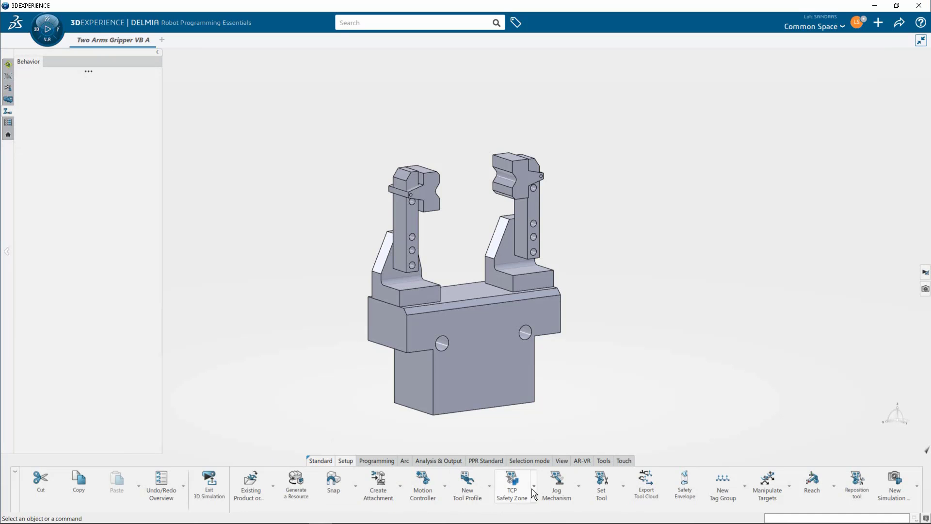
{"action": "left_click", "coordinate": [566, 493]}
{"action": "left_click", "coordinate": [494, 370]}
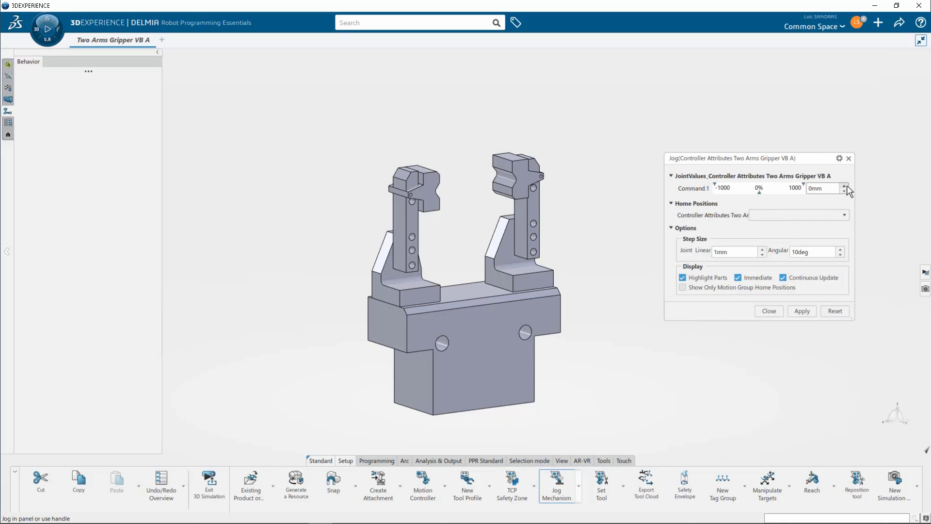
{"action": "left_click", "coordinate": [847, 186]}
{"action": "left_click", "coordinate": [847, 185]}
{"action": "left_click", "coordinate": [847, 184]}
{"action": "left_click", "coordinate": [847, 185]}
{"action": "left_click", "coordinate": [847, 184]}
{"action": "left_click", "coordinate": [847, 184]}
{"action": "left_click", "coordinate": [847, 185]}
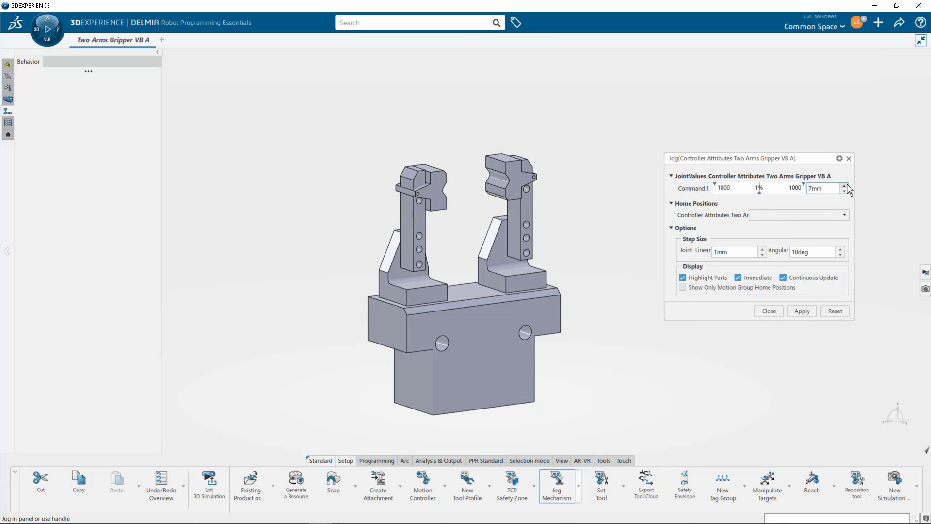
{"action": "left_click", "coordinate": [847, 184]}
{"action": "left_click", "coordinate": [847, 184]}
{"action": "left_click", "coordinate": [847, 184]}
{"action": "left_click", "coordinate": [847, 185]}
{"action": "left_click", "coordinate": [847, 185]}
{"action": "left_click", "coordinate": [847, 184]}
{"action": "left_click", "coordinate": [847, 184]}
{"action": "left_click", "coordinate": [847, 184]}
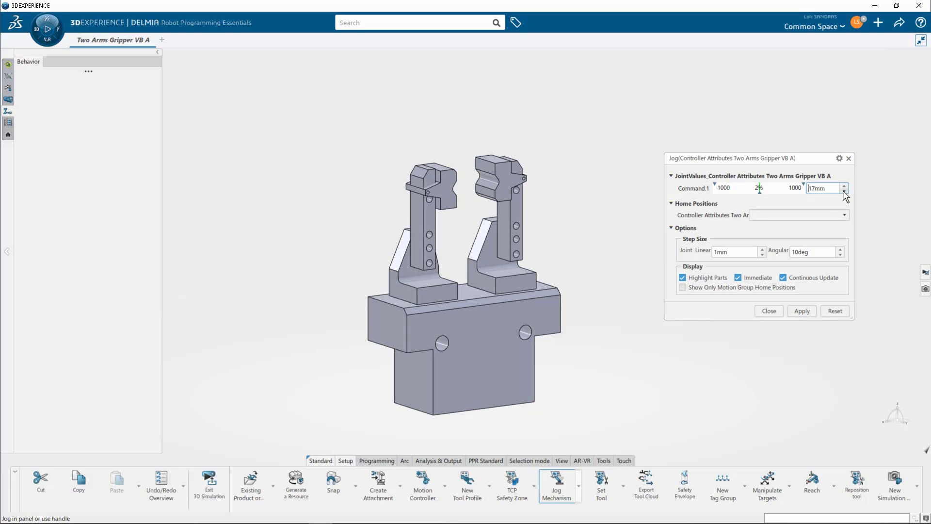
Step the jaws back out, reset the gripper to 0 mm and close the jog
{"action": "left_click", "coordinate": [843, 190]}
{"action": "left_click", "coordinate": [843, 191]}
{"action": "left_click", "coordinate": [843, 191]}
{"action": "left_click", "coordinate": [843, 190]}
{"action": "left_click", "coordinate": [843, 191]}
{"action": "left_click", "coordinate": [843, 191]}
{"action": "left_click", "coordinate": [843, 191]}
{"action": "left_click", "coordinate": [843, 191]}
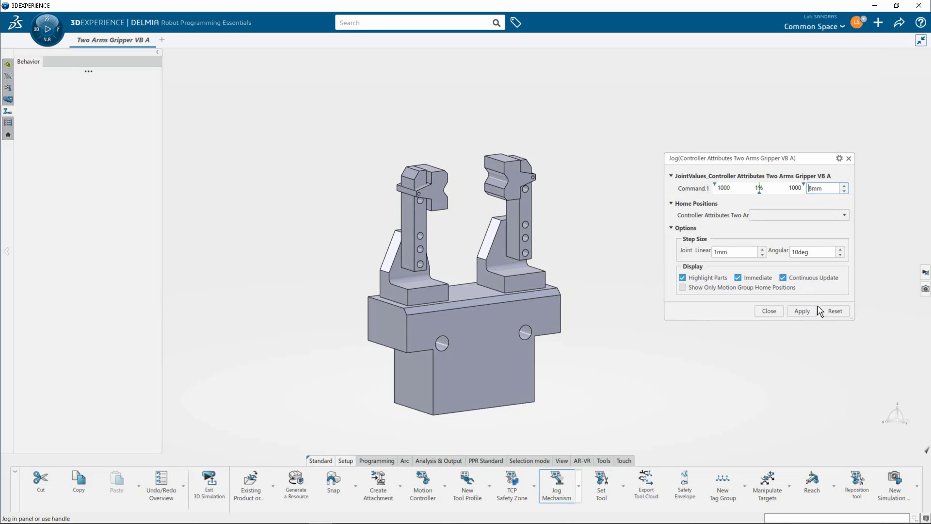
{"action": "left_click", "coordinate": [829, 313]}
{"action": "left_click", "coordinate": [769, 310]}
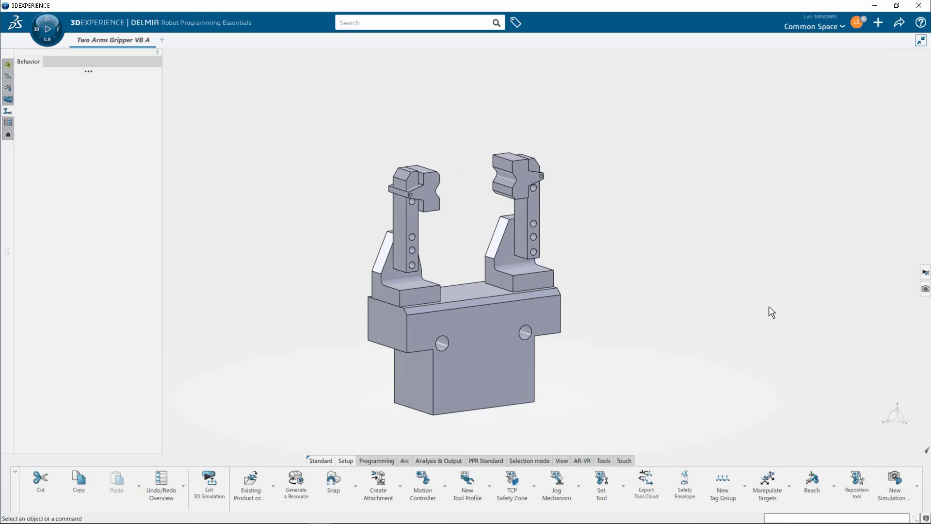
{"action": "left_click", "coordinate": [578, 485]}
Create the gripper's first home position, named Open
{"action": "left_click", "coordinate": [578, 419]}
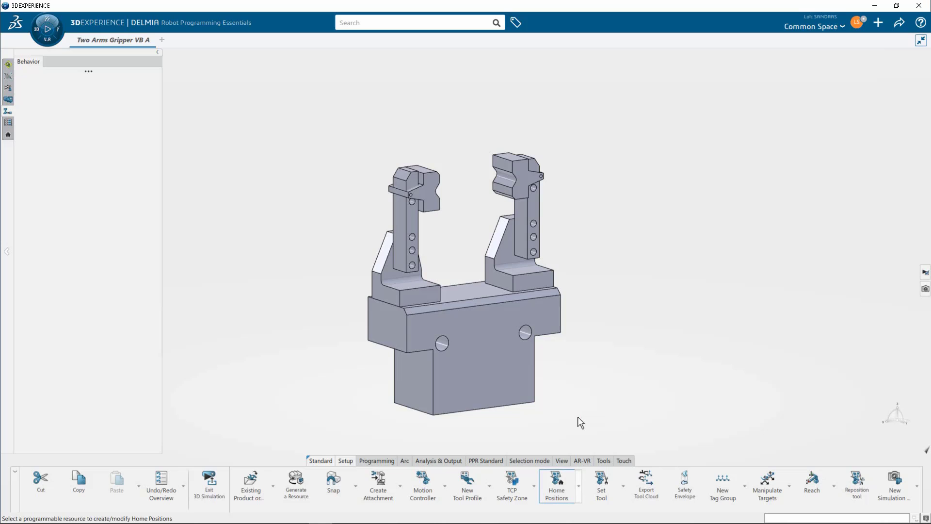
{"action": "left_click", "coordinate": [500, 340]}
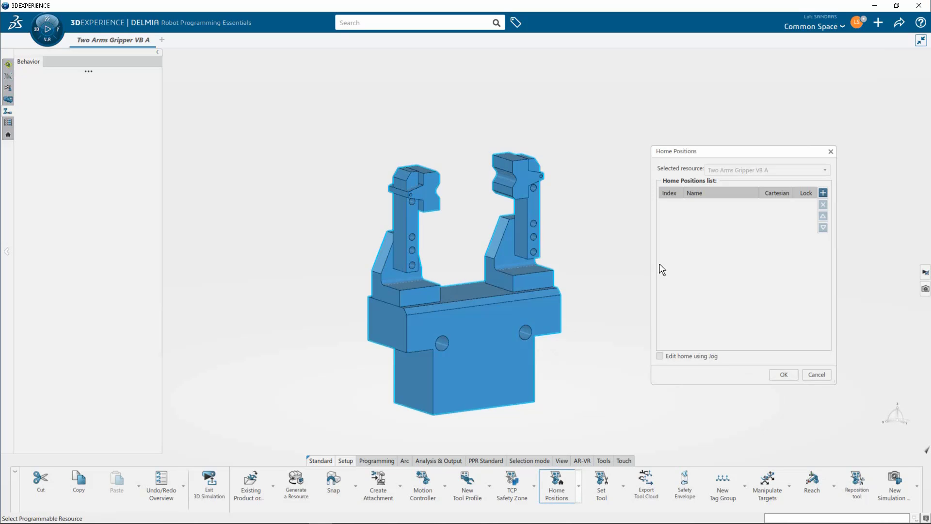
{"action": "left_click", "coordinate": [823, 193]}
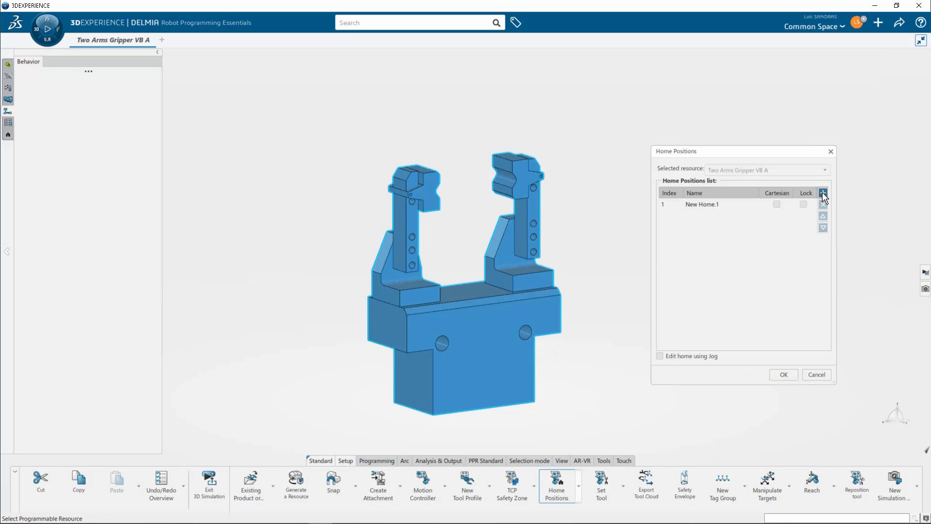
{"action": "left_click", "coordinate": [689, 204]}
{"action": "type", "text": "O"}
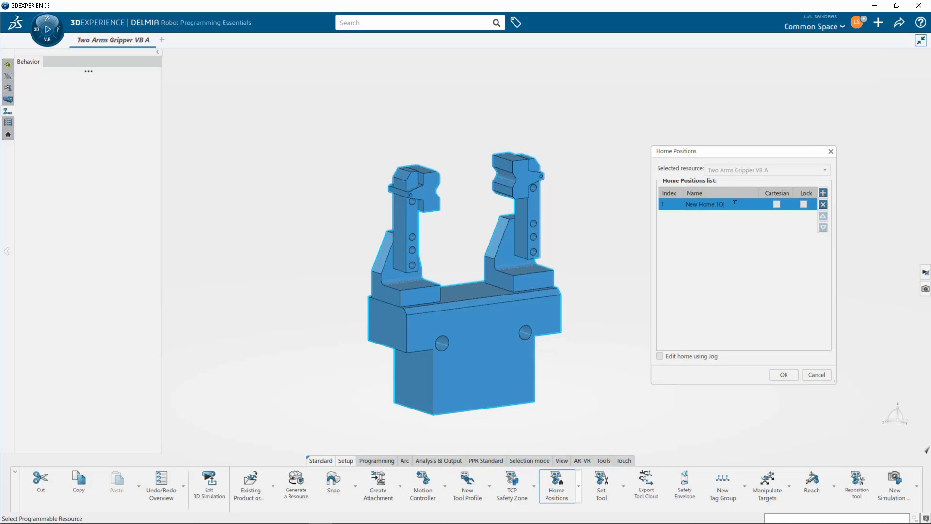
{"action": "type", "text": "pen"}
{"action": "key", "text": "Return"}
{"action": "left_click", "coordinate": [717, 222]}
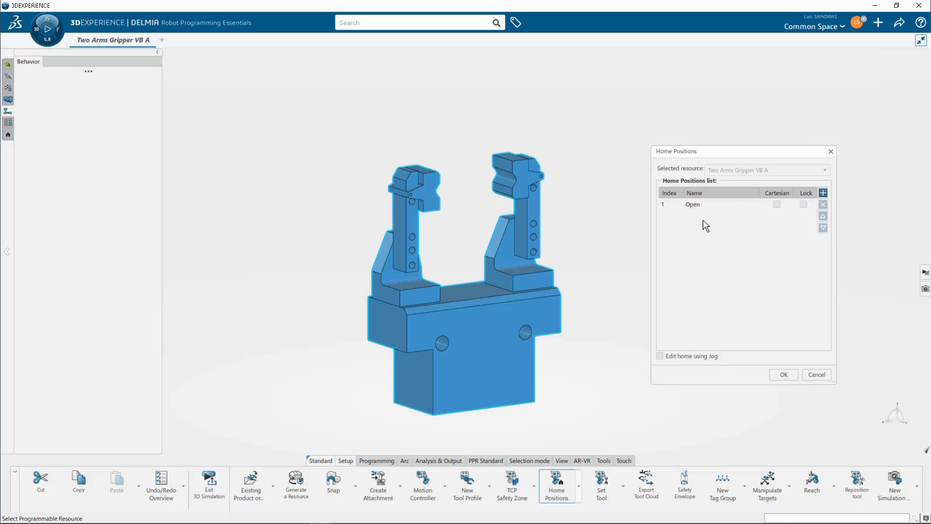
Add a second home position named Close
{"action": "left_click", "coordinate": [826, 192]}
{"action": "left_click", "coordinate": [685, 215]}
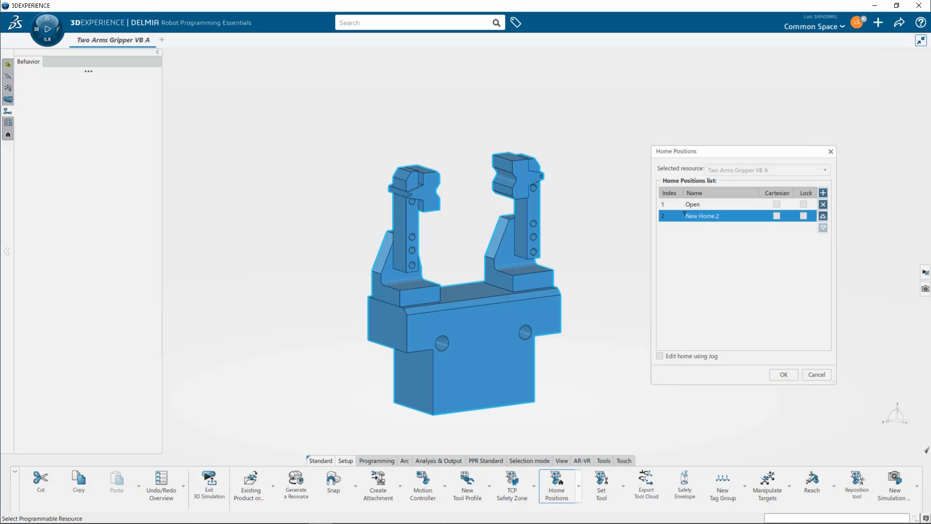
{"action": "double_click", "coordinate": [684, 214]}
{"action": "type", "text": "Close"}
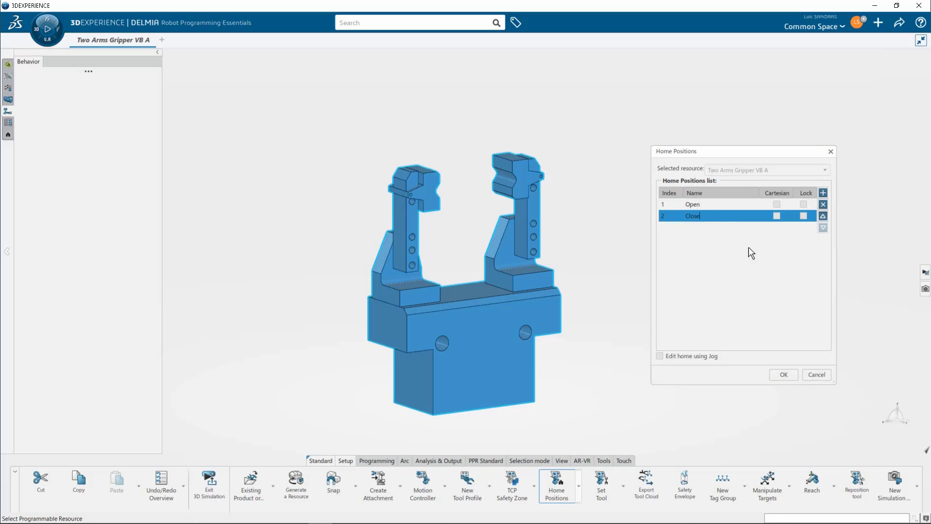
{"action": "left_click", "coordinate": [757, 253]}
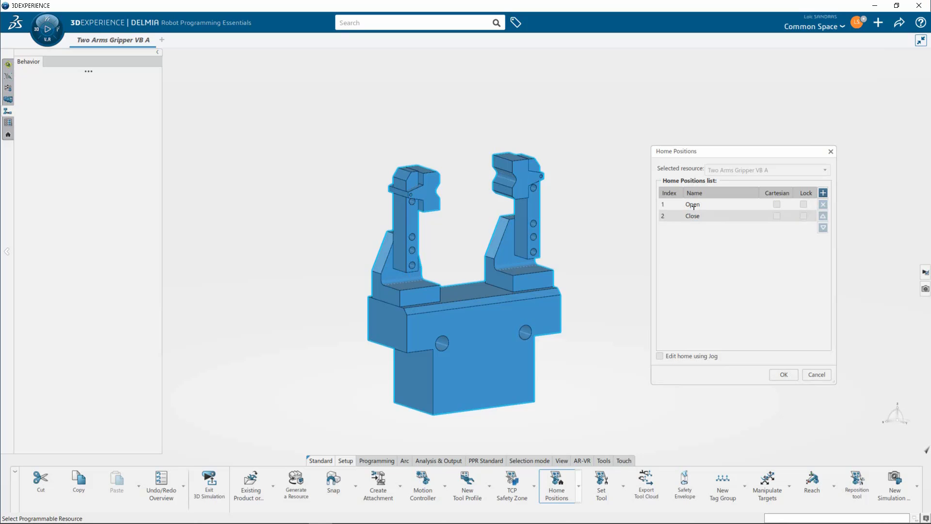
Jog the jaws inward to 30mm and apply that position to Close
{"action": "left_click", "coordinate": [660, 356]}
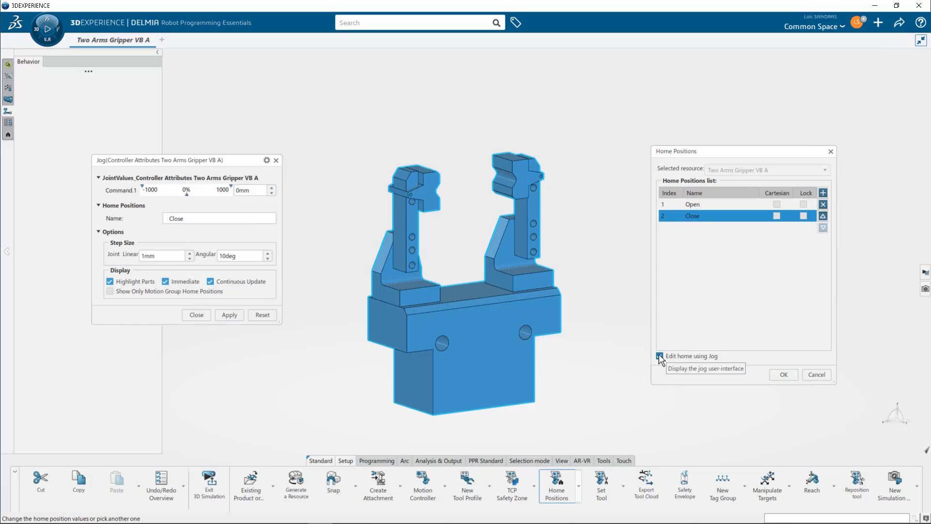
{"action": "left_click", "coordinate": [271, 187]}
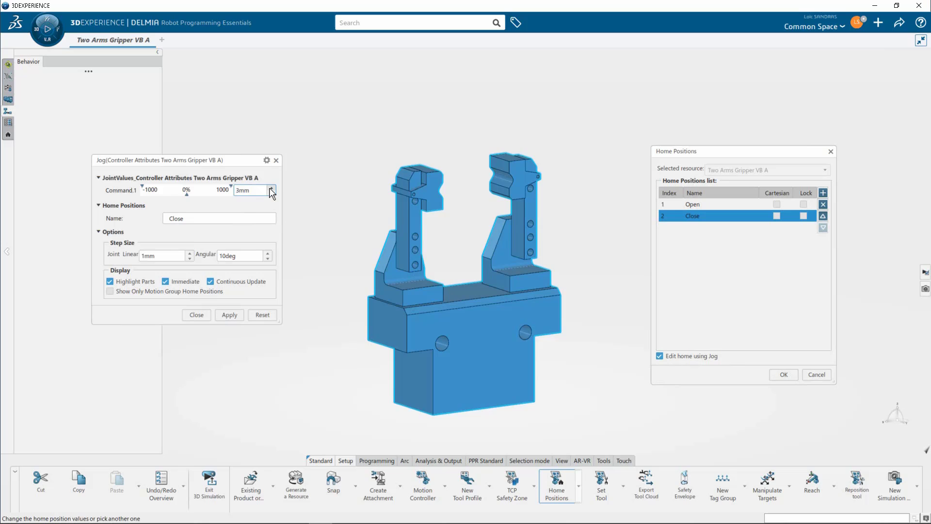
{"action": "left_click", "coordinate": [270, 188]}
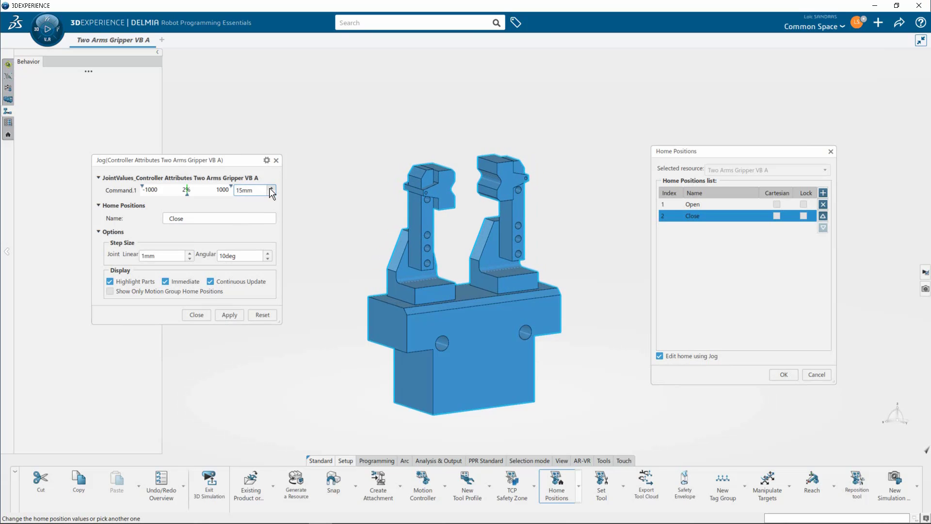
{"action": "left_click", "coordinate": [271, 188]}
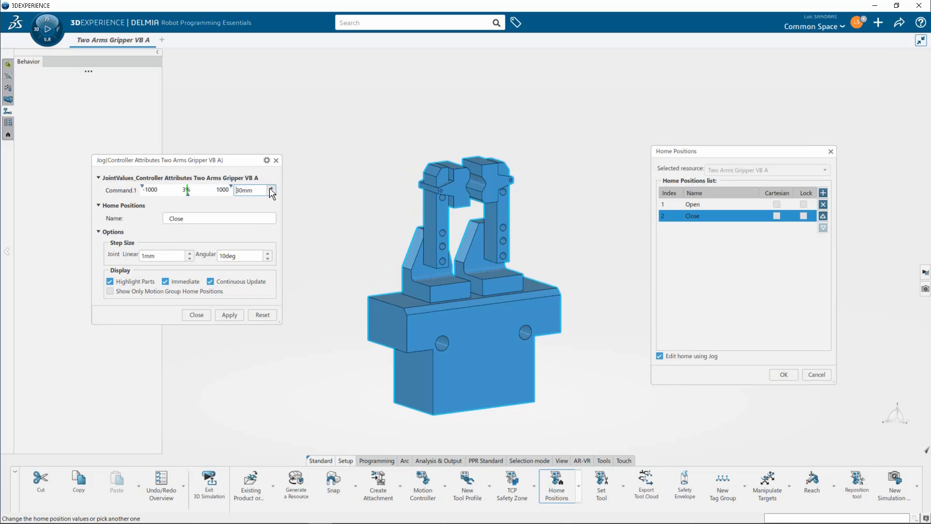
{"action": "left_click", "coordinate": [229, 316]}
{"action": "left_click", "coordinate": [207, 315]}
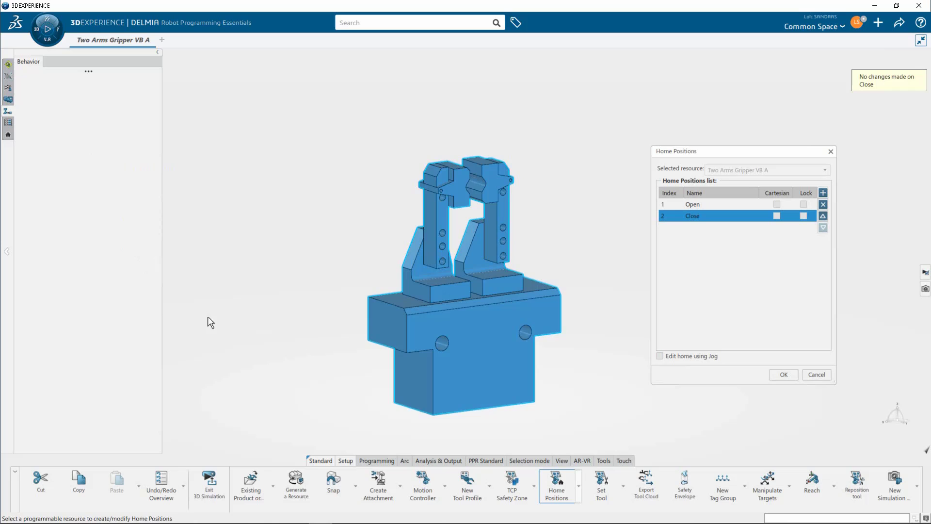
Preview the Open and Close positions alternately, then confirm the home positions
{"action": "left_click", "coordinate": [730, 206]}
{"action": "left_click", "coordinate": [729, 216]}
{"action": "left_click", "coordinate": [729, 206]}
{"action": "left_click", "coordinate": [729, 215]}
{"action": "left_click", "coordinate": [729, 207]}
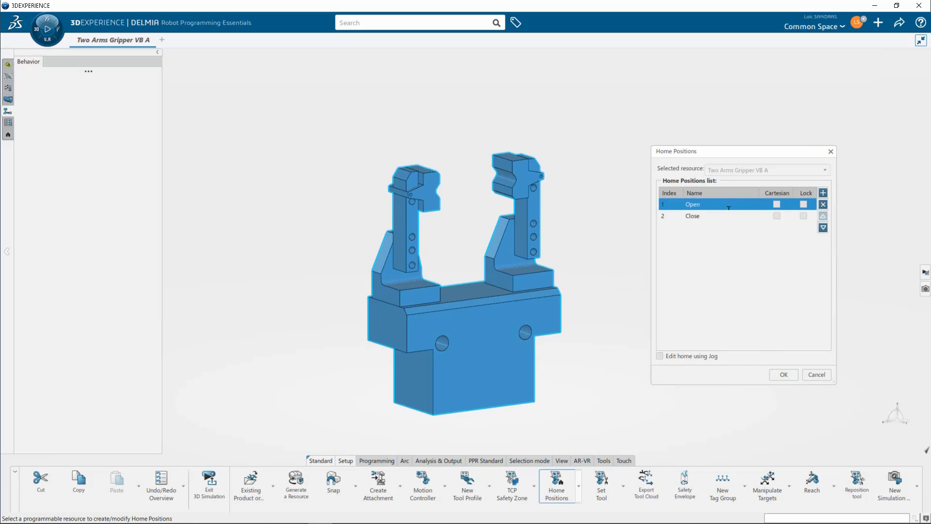
{"action": "left_click", "coordinate": [785, 374]}
Lower the gripper's Command.1 upper travel limit from 1000 mm by entering 3, keeping lower limit 0 mm
{"action": "left_click", "coordinate": [579, 484]}
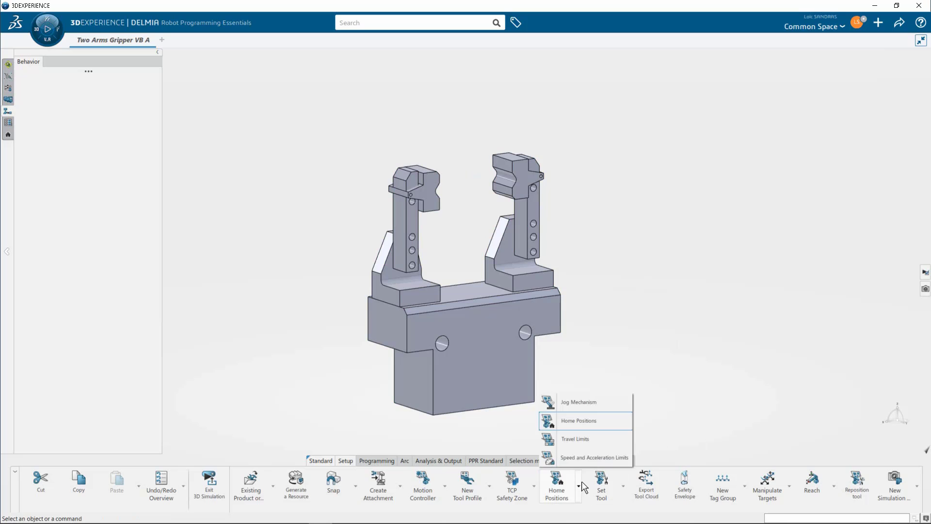
{"action": "left_click", "coordinate": [580, 442]}
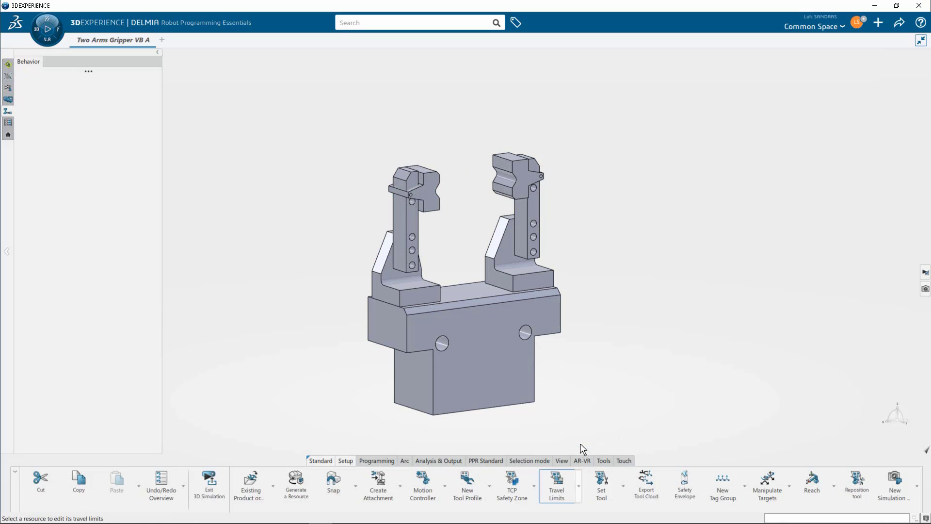
{"action": "left_click", "coordinate": [514, 337]}
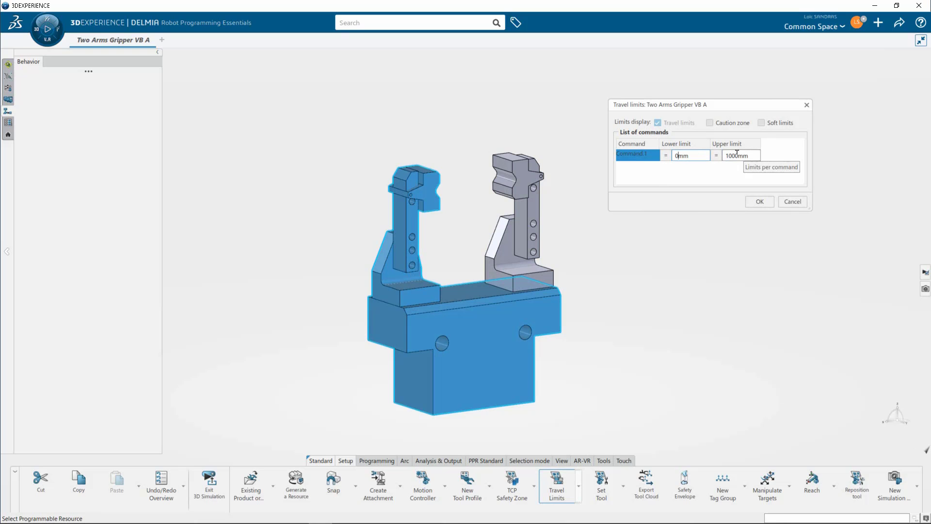
{"action": "left_click_drag", "start_coordinate": [738, 154], "coordinate": [731, 154]}
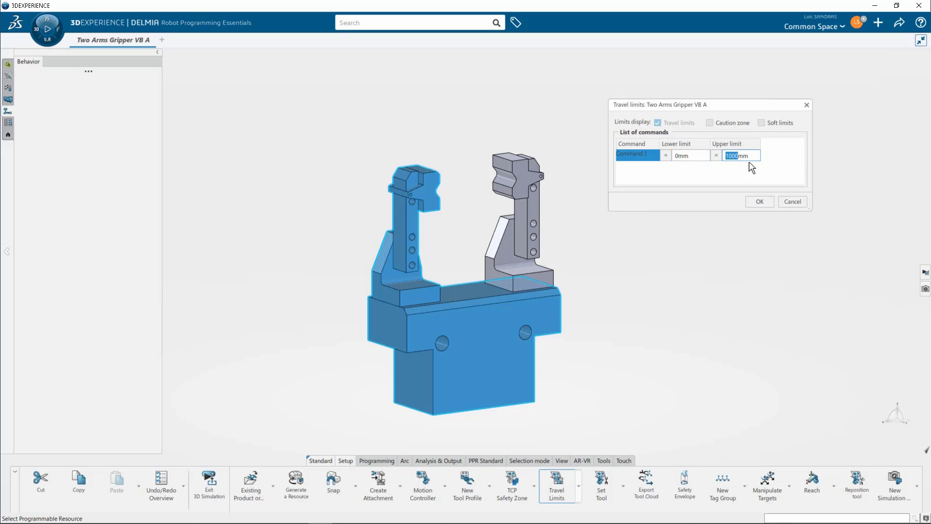
{"action": "type", "text": "3"}
{"action": "left_click", "coordinate": [761, 201]}
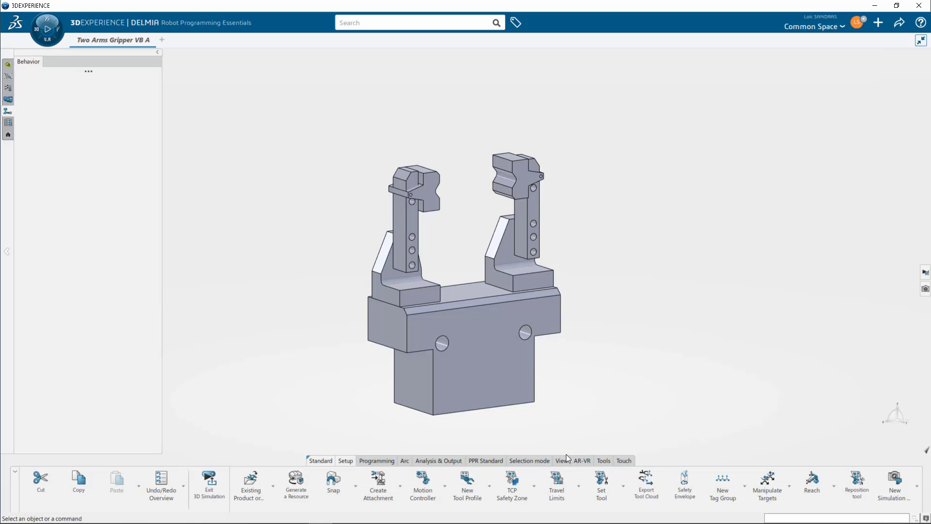
Set the gripper's Command.1 maximum acceleration to 1 m/s², keeping speed at 0.1 m/s
{"action": "left_click", "coordinate": [579, 487]}
{"action": "left_click", "coordinate": [580, 462]}
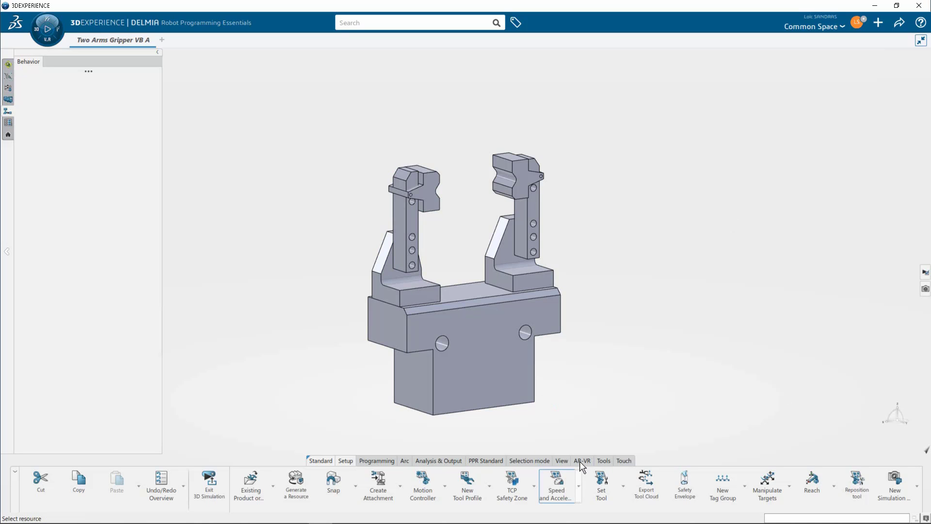
{"action": "left_click", "coordinate": [530, 349]}
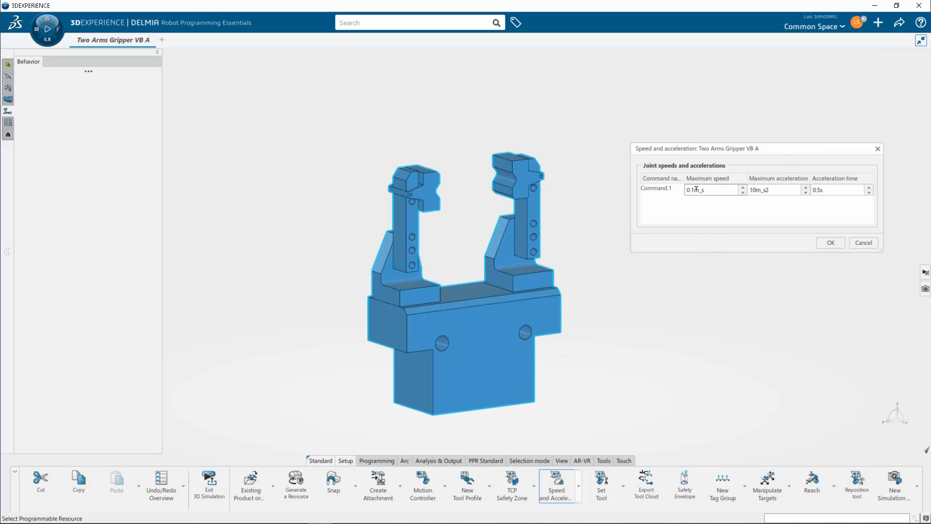
{"action": "left_click", "coordinate": [755, 190]}
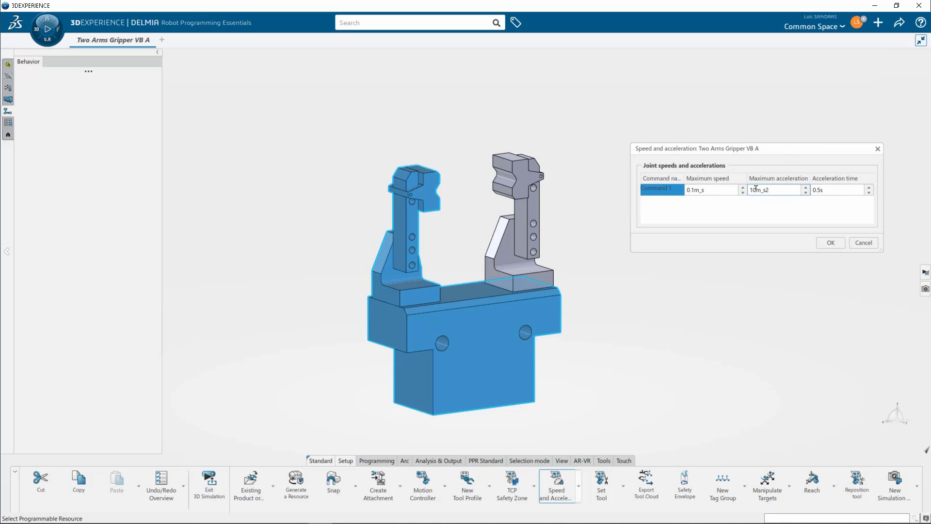
{"action": "type", "text": "1"}
{"action": "left_click", "coordinate": [808, 216]}
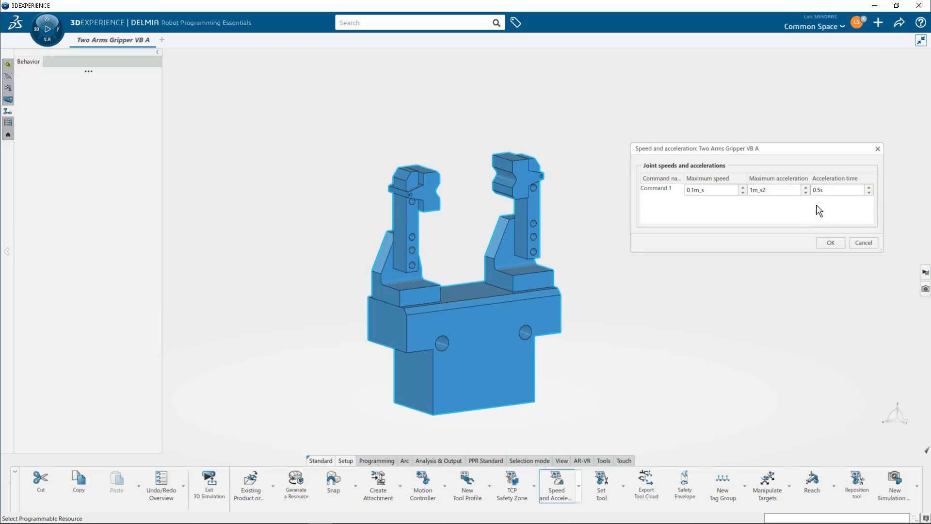
{"action": "left_click", "coordinate": [830, 242]}
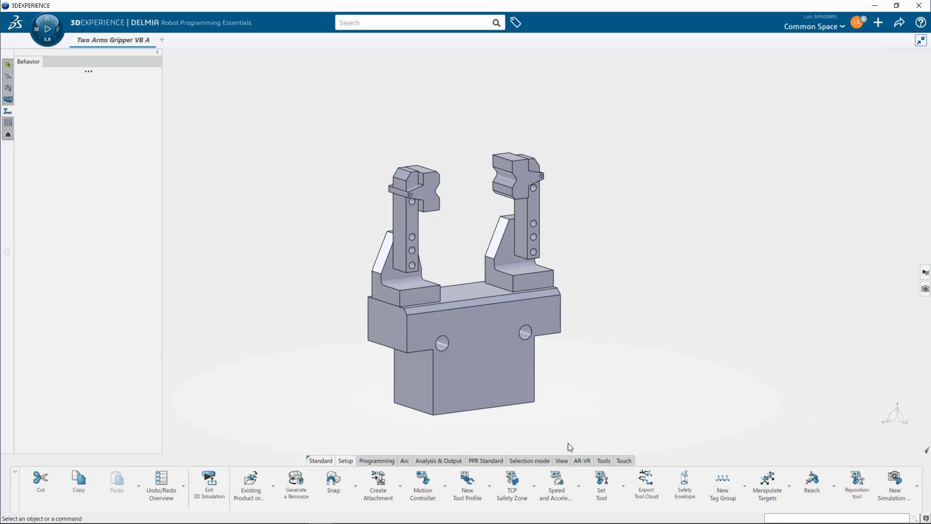
Jog the gripper by sliding Command.1 to move the jaws partway closed
{"action": "left_click", "coordinate": [578, 486]}
{"action": "left_click", "coordinate": [585, 407]}
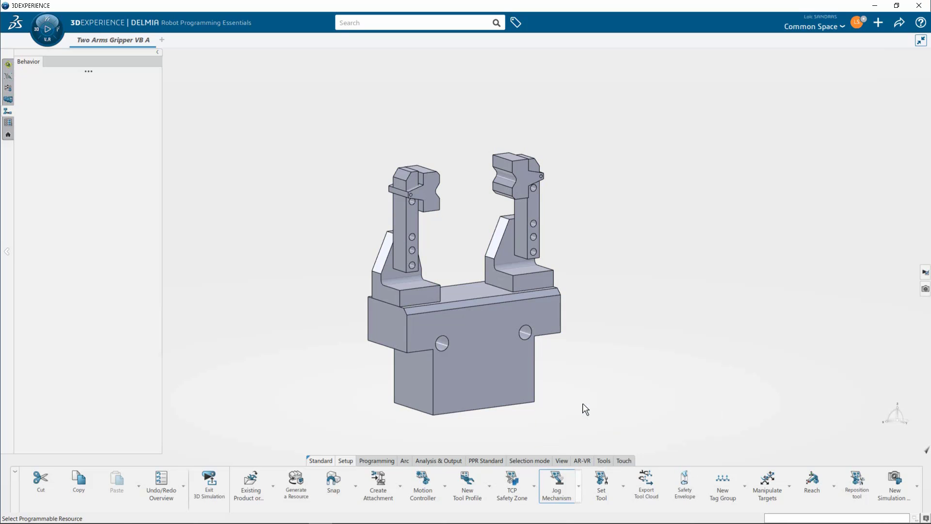
{"action": "left_click", "coordinate": [510, 340]}
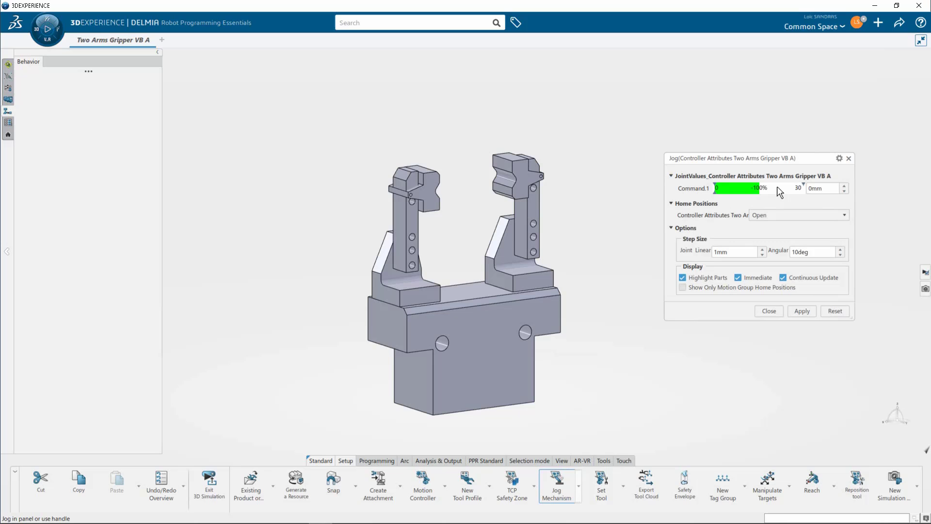
{"action": "mouse_move", "coordinate": [715, 193]}
{"action": "left_mouse_down"}
{"action": "mouse_move", "coordinate": [764, 190]}
{"action": "mouse_move", "coordinate": [706, 191]}
{"action": "mouse_move", "coordinate": [745, 197]}
{"action": "mouse_move", "coordinate": [720, 195]}
{"action": "left_mouse_up"}
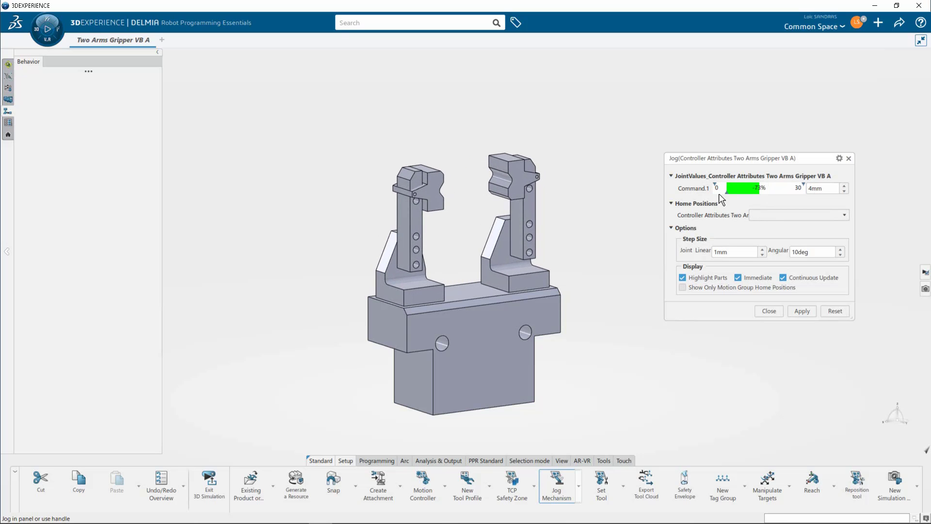
{"action": "left_click", "coordinate": [778, 312]}
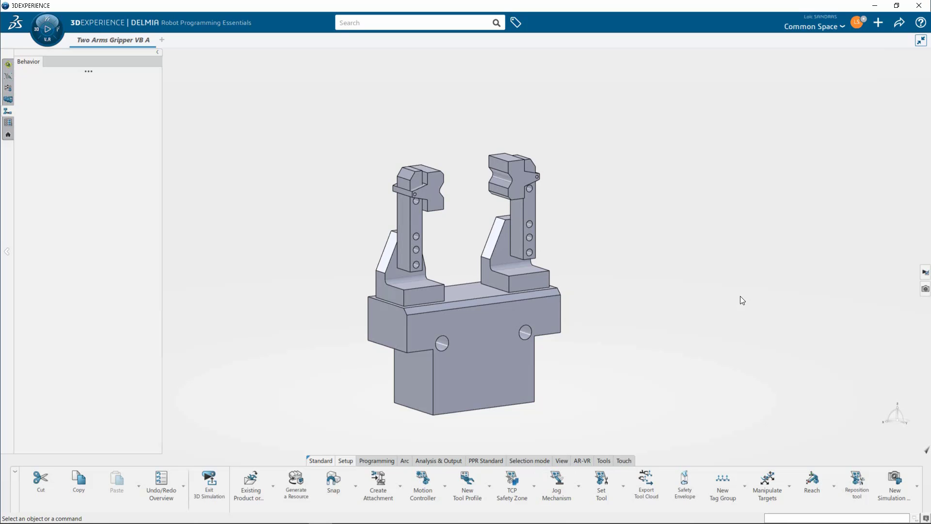